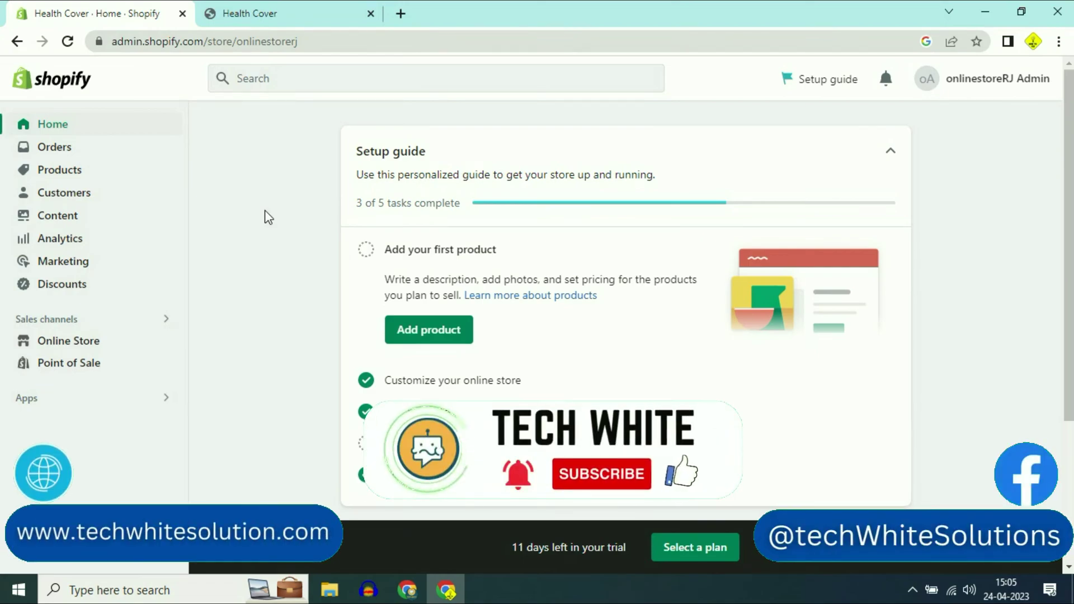
Step: Check the Health Cover storefront's current web address, then go back to the Shopify admin
{"action": "scroll", "coordinate": [302, 202], "scroll_direction": "down", "scroll_amount": 3}
{"action": "scroll", "coordinate": [295, 240], "scroll_direction": "up", "scroll_amount": 3}
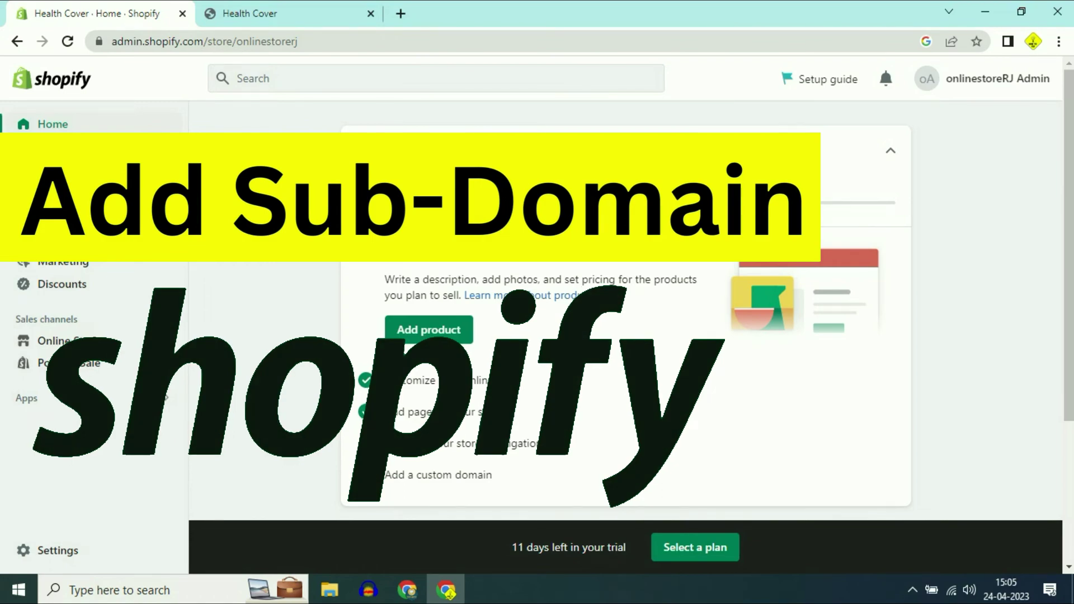
{"action": "scroll", "coordinate": [445, 242], "scroll_direction": "down", "scroll_amount": 5}
{"action": "scroll", "coordinate": [289, 374], "scroll_direction": "up", "scroll_amount": 5}
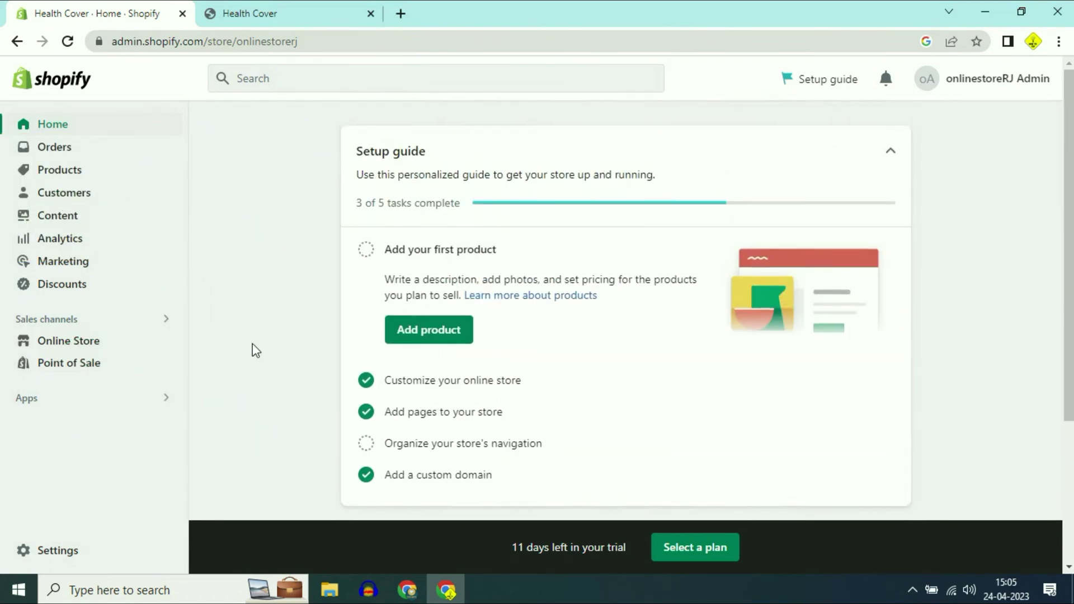
{"action": "left_click", "coordinate": [266, 12]}
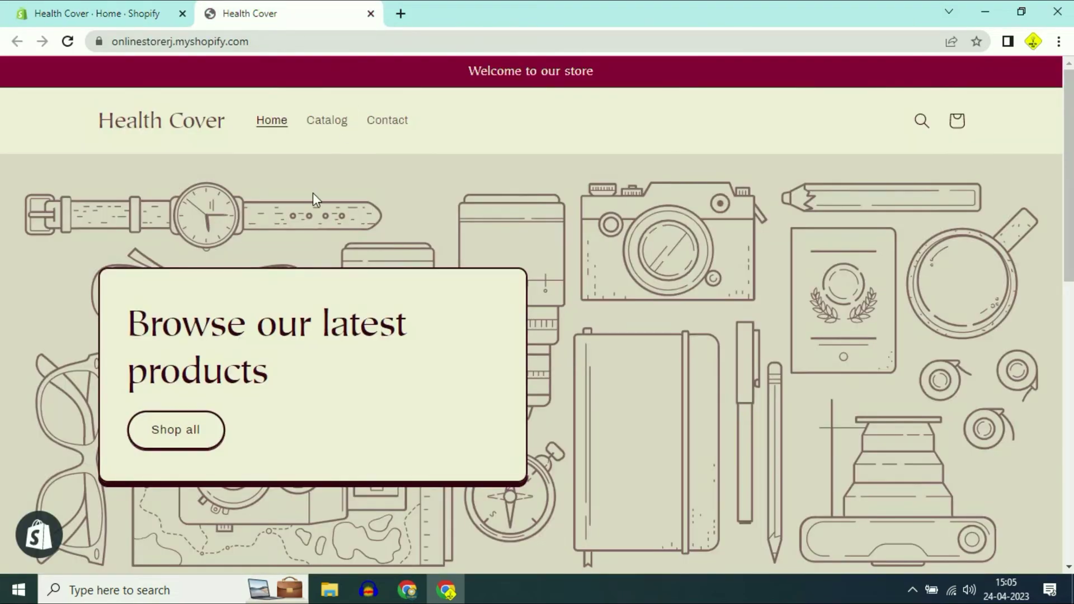
{"action": "scroll", "coordinate": [560, 249], "scroll_direction": "down", "scroll_amount": 10}
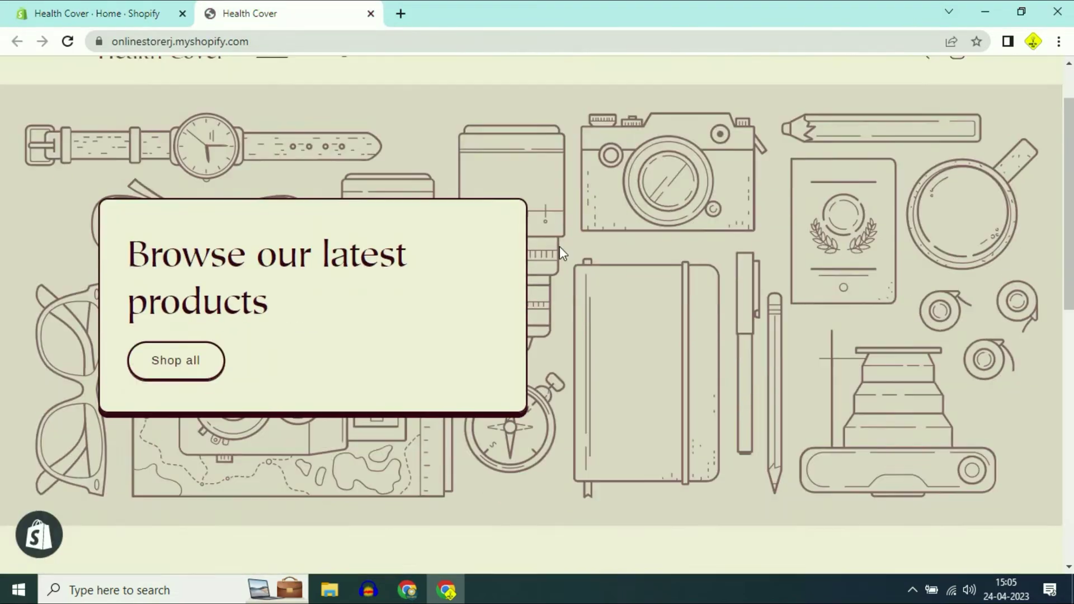
{"action": "scroll", "coordinate": [560, 256], "scroll_direction": "up", "scroll_amount": 10}
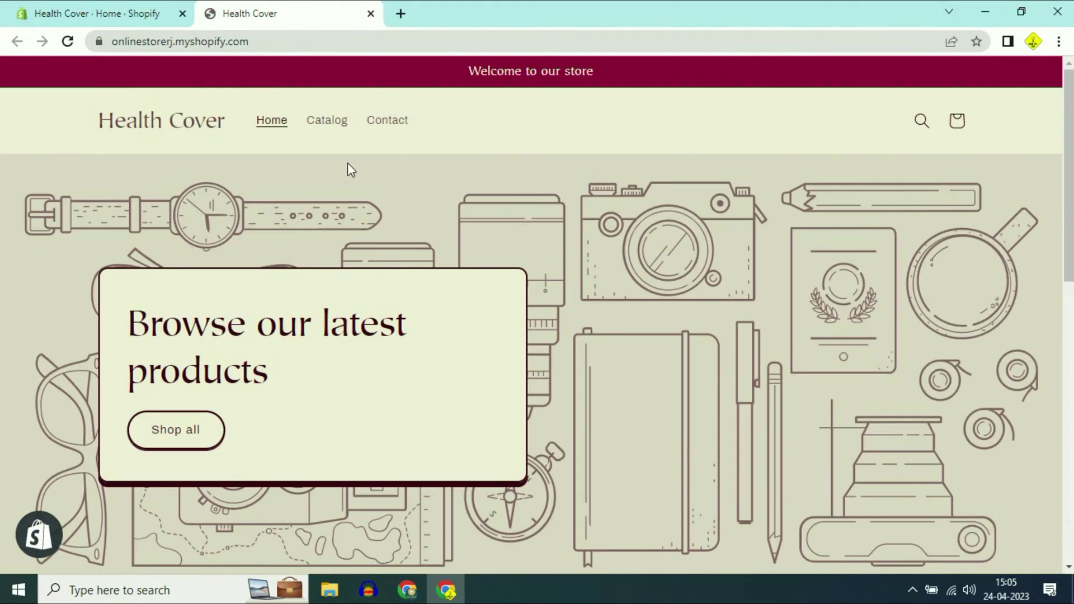
{"action": "left_click", "coordinate": [343, 41]}
{"action": "left_click", "coordinate": [344, 41]}
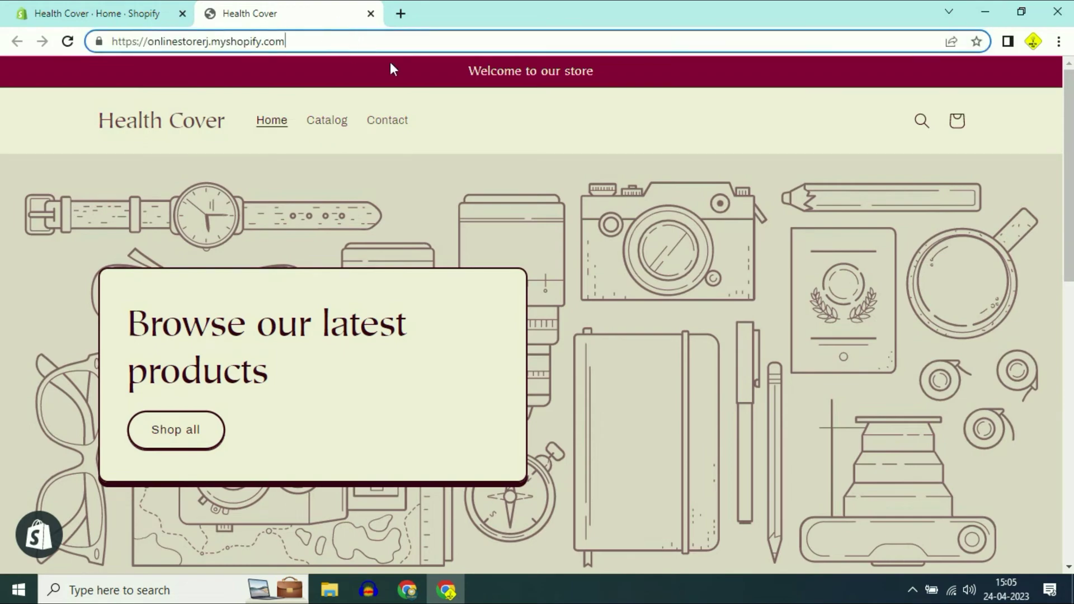
{"action": "left_click", "coordinate": [506, 137]}
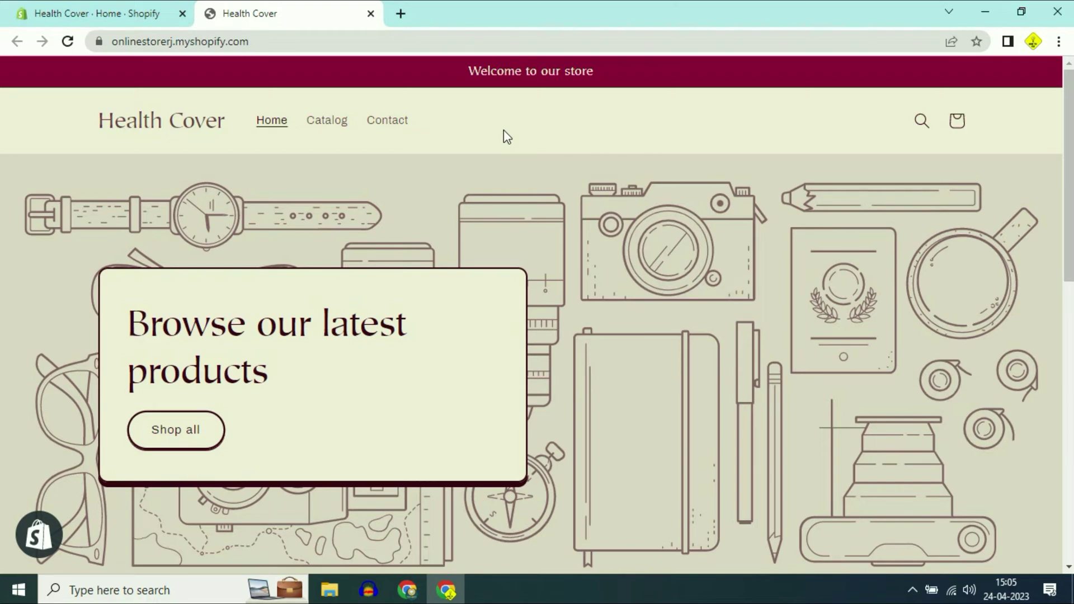
{"action": "left_click", "coordinate": [62, 13]}
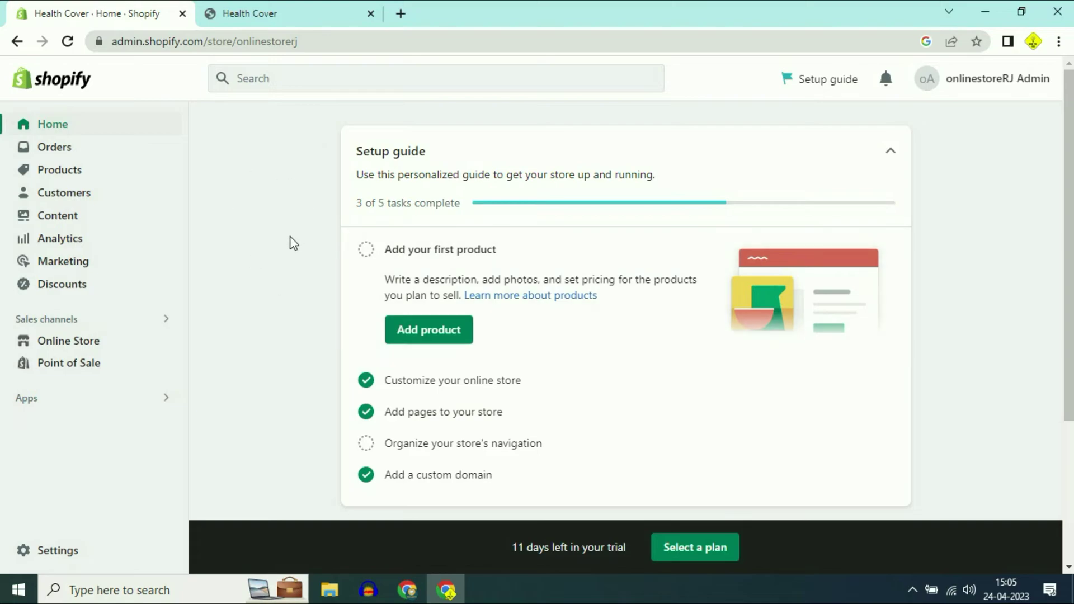
Step: From the Setup guide's Add a custom domain task, reach Domains and start Connect existing domain
{"action": "left_click", "coordinate": [50, 125]}
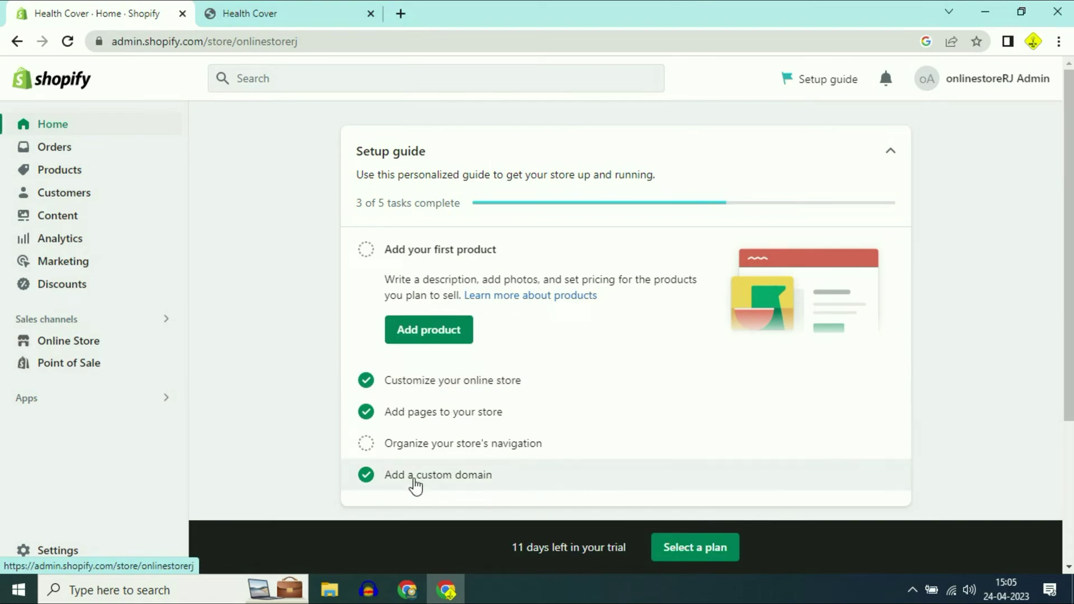
{"action": "left_click", "coordinate": [416, 481]}
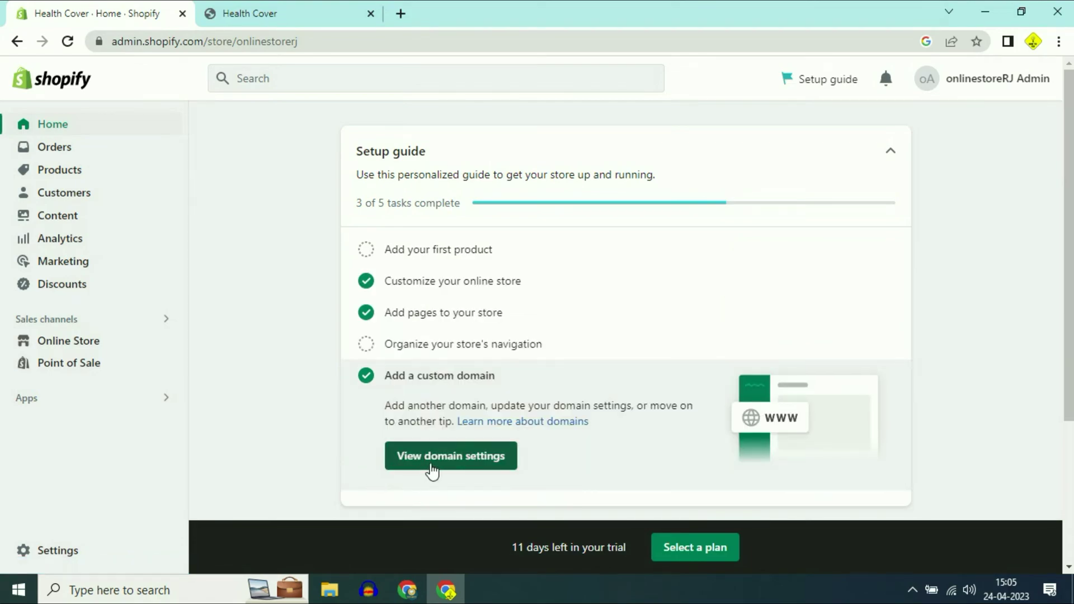
{"action": "left_click", "coordinate": [435, 463]}
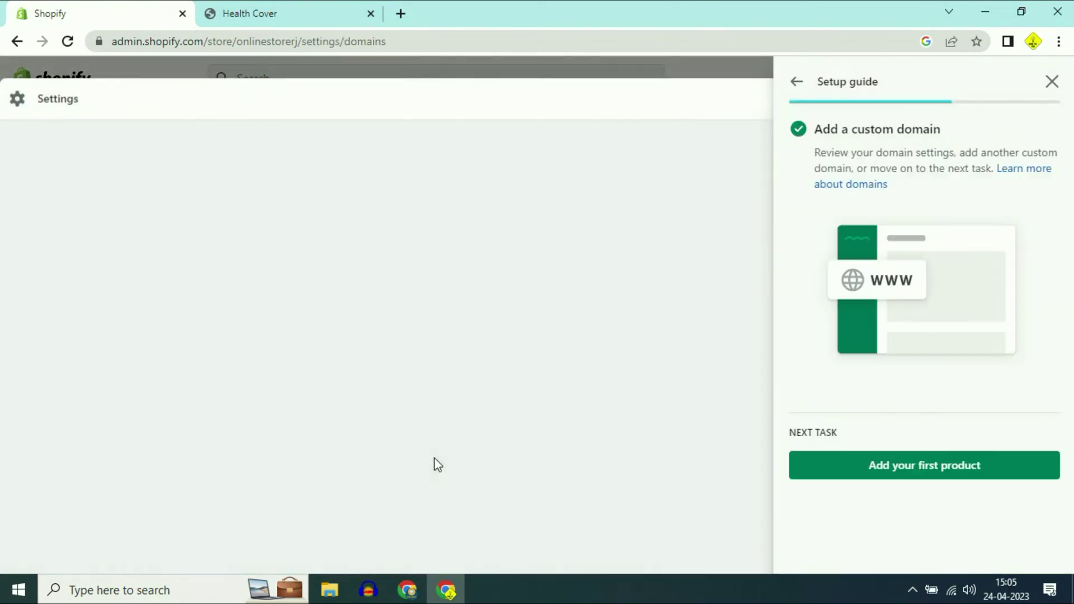
{"action": "left_click", "coordinate": [1046, 84]}
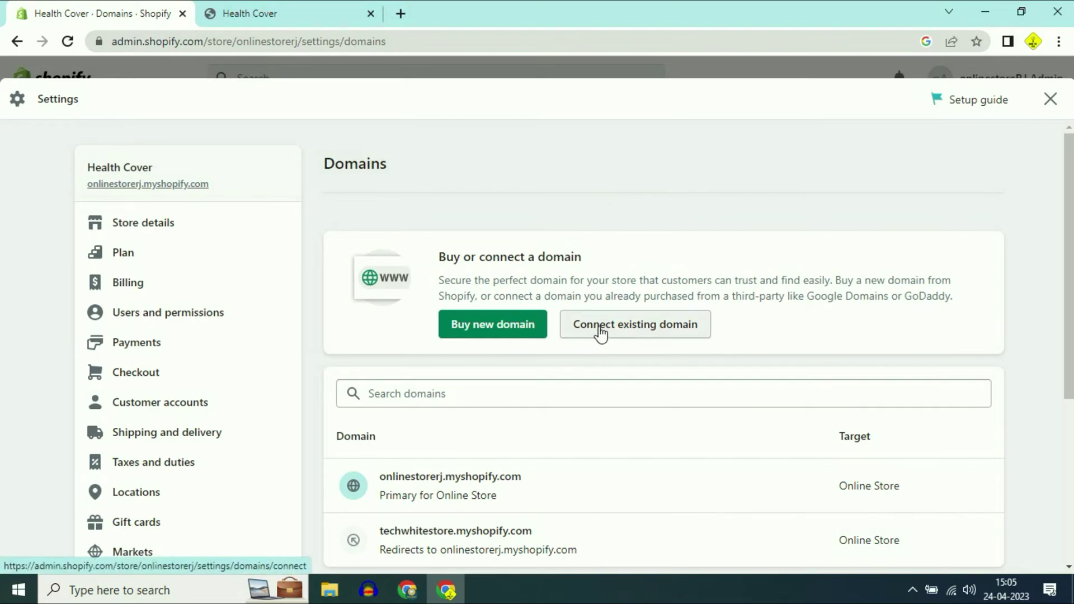
{"action": "left_click", "coordinate": [647, 330]}
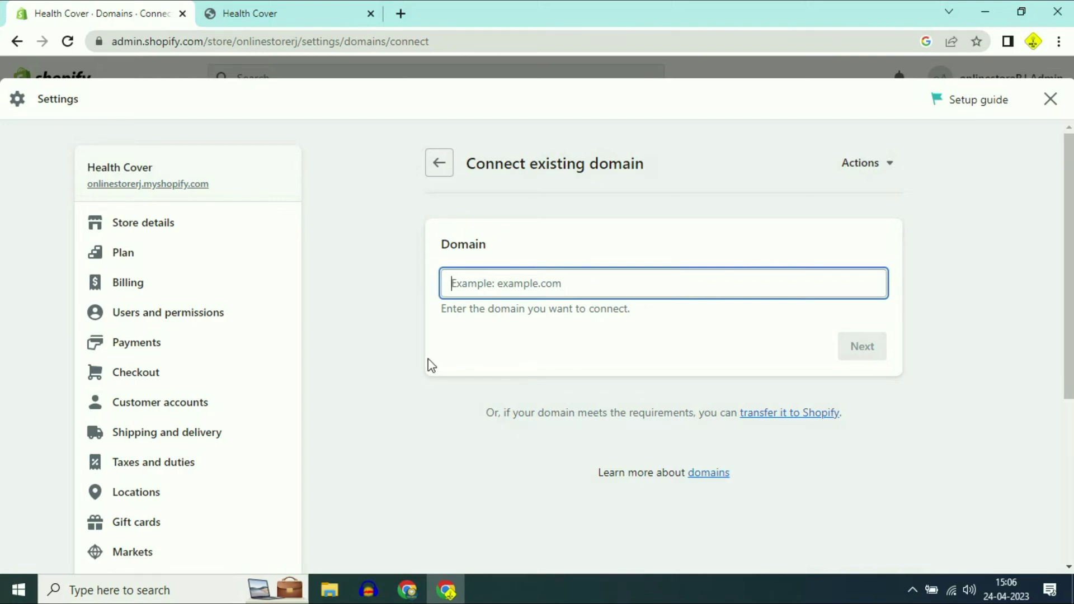
Step: Copy the healthyandcaring.com name from GoDaddy's Domains list
{"action": "left_click", "coordinate": [407, 591]}
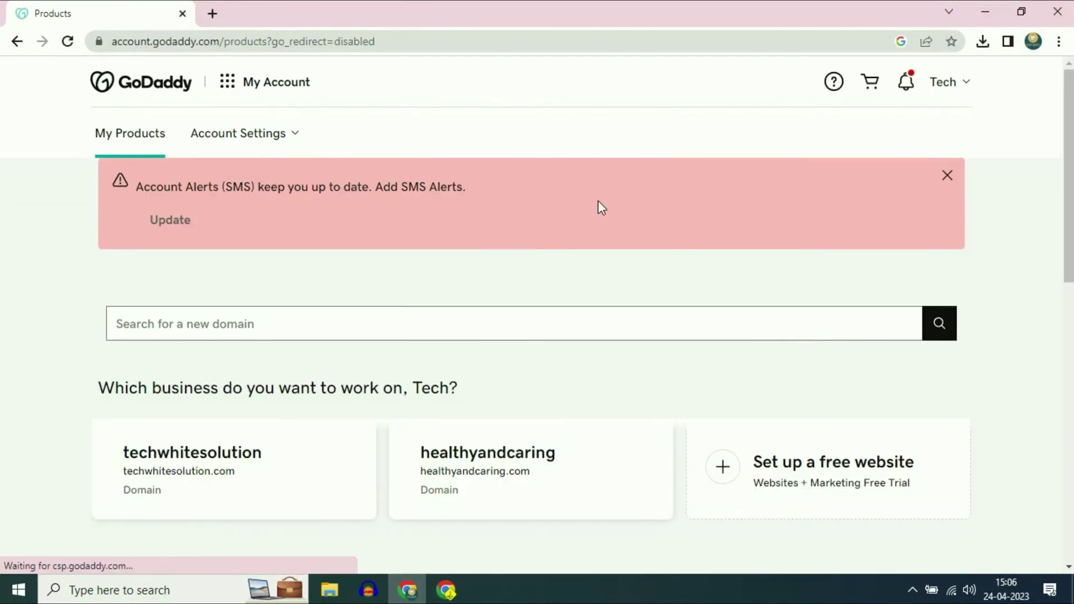
{"action": "scroll", "coordinate": [598, 205], "scroll_direction": "down", "scroll_amount": 7}
{"action": "scroll", "coordinate": [598, 202], "scroll_direction": "down", "scroll_amount": 5}
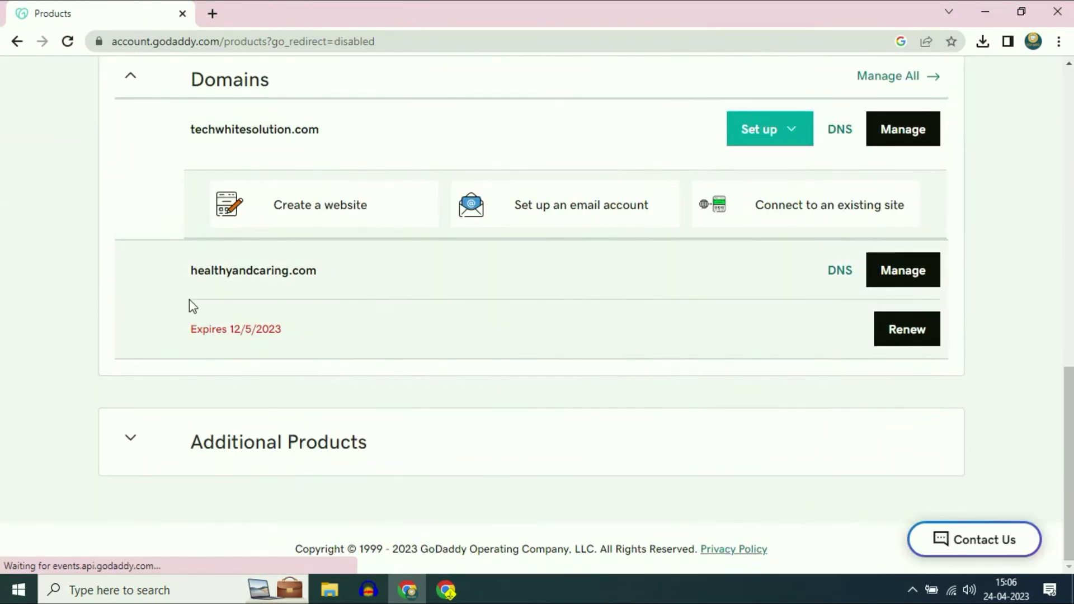
{"action": "left_click_drag", "start_coordinate": [193, 270], "coordinate": [321, 284]}
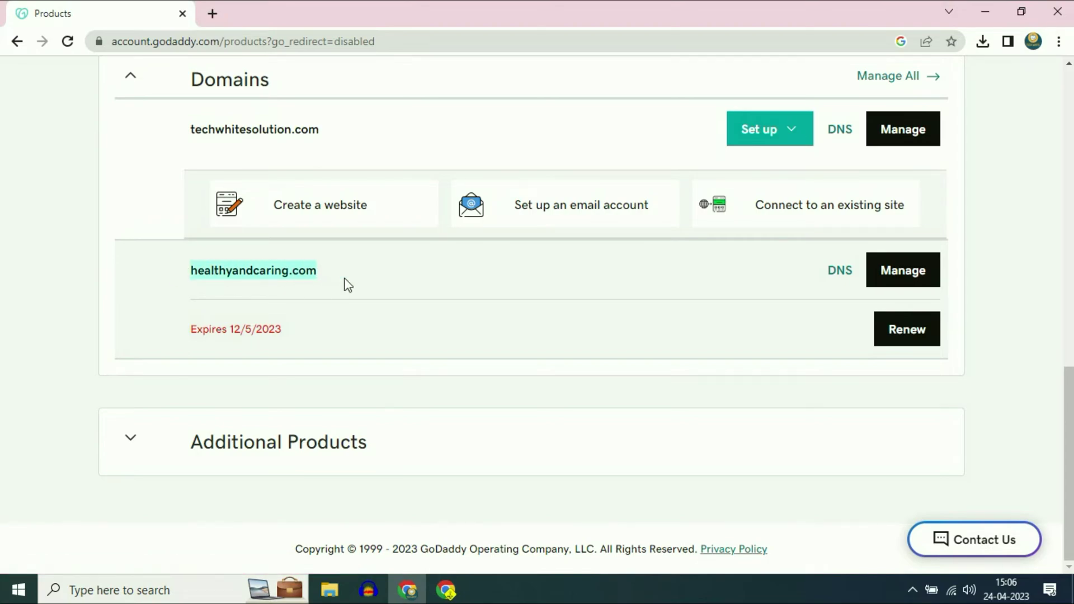
{"action": "right_click", "coordinate": [276, 274]}
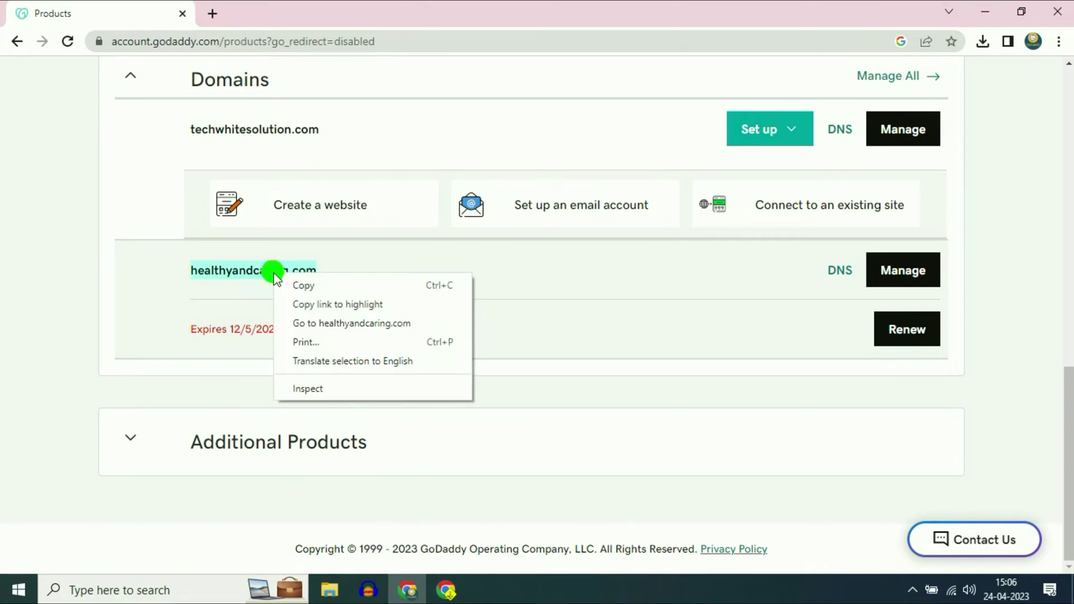
{"action": "left_click", "coordinate": [304, 287]}
Step: Paste healthyandcaring.com into the Connect existing domain Domain field
{"action": "left_click", "coordinate": [446, 590]}
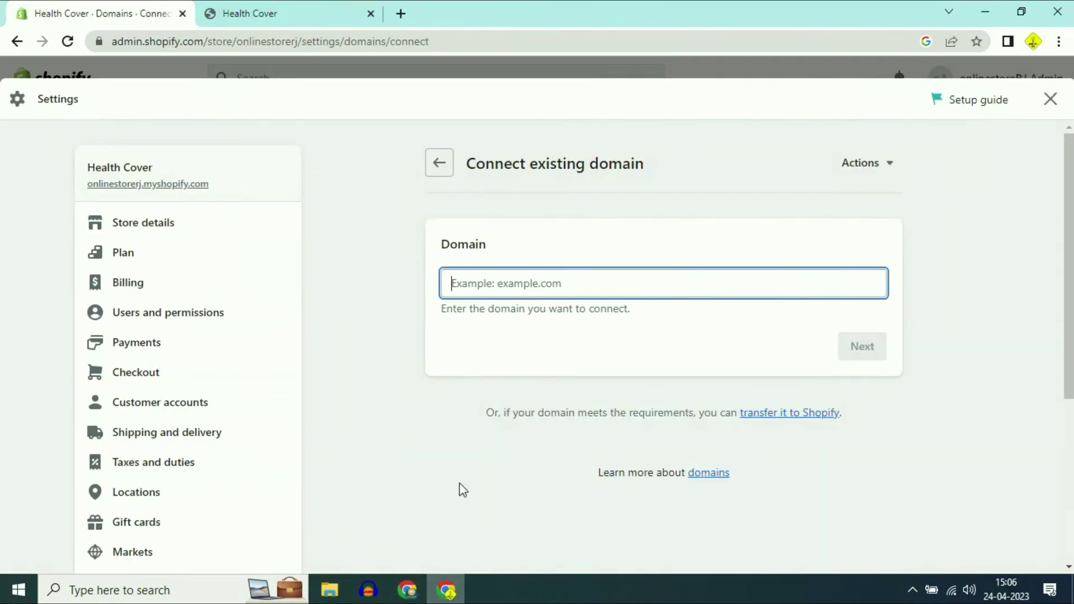
{"action": "right_click", "coordinate": [500, 290]}
{"action": "left_click", "coordinate": [544, 411]}
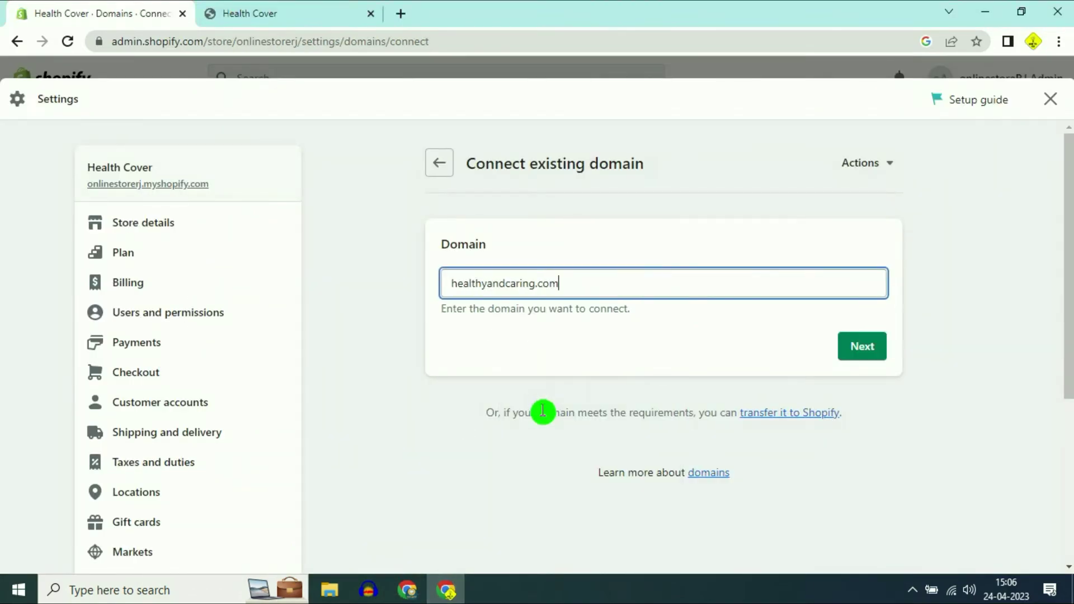
{"action": "left_click_drag", "start_coordinate": [578, 288], "coordinate": [398, 281]}
{"action": "left_click", "coordinate": [401, 280]}
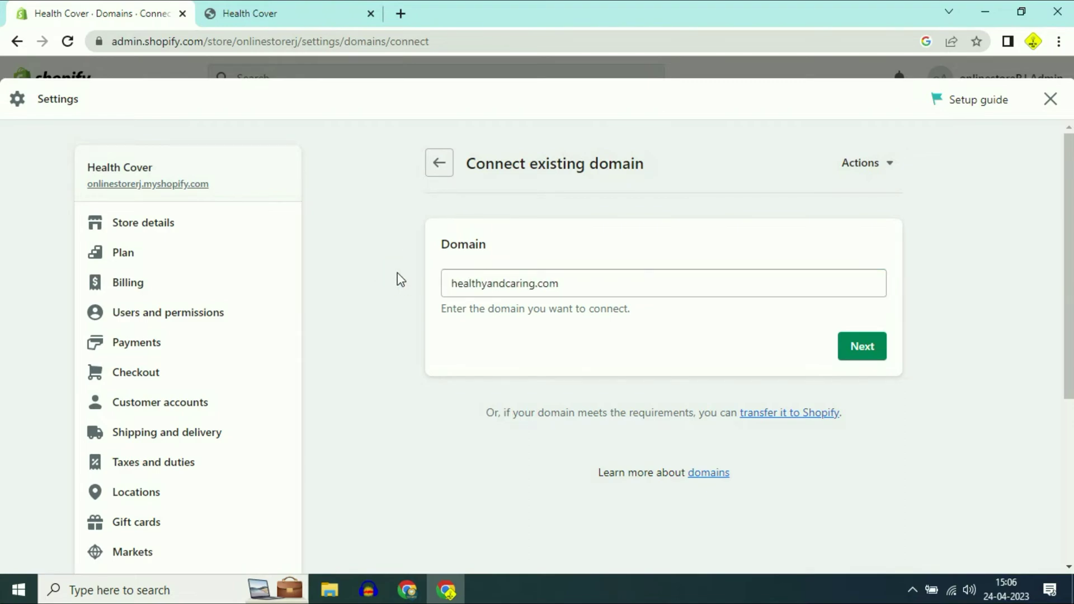
Step: Prefix the domain with 'dog.' so it reads dog.healthyandcaring.com
{"action": "left_click", "coordinate": [454, 286]}
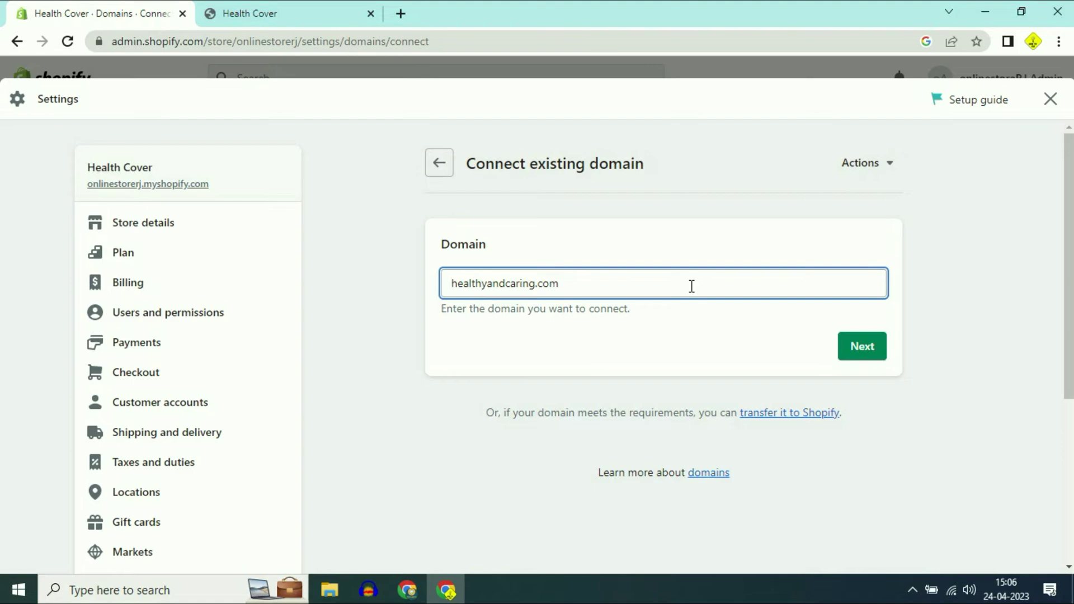
{"action": "type", "text": "dog"}
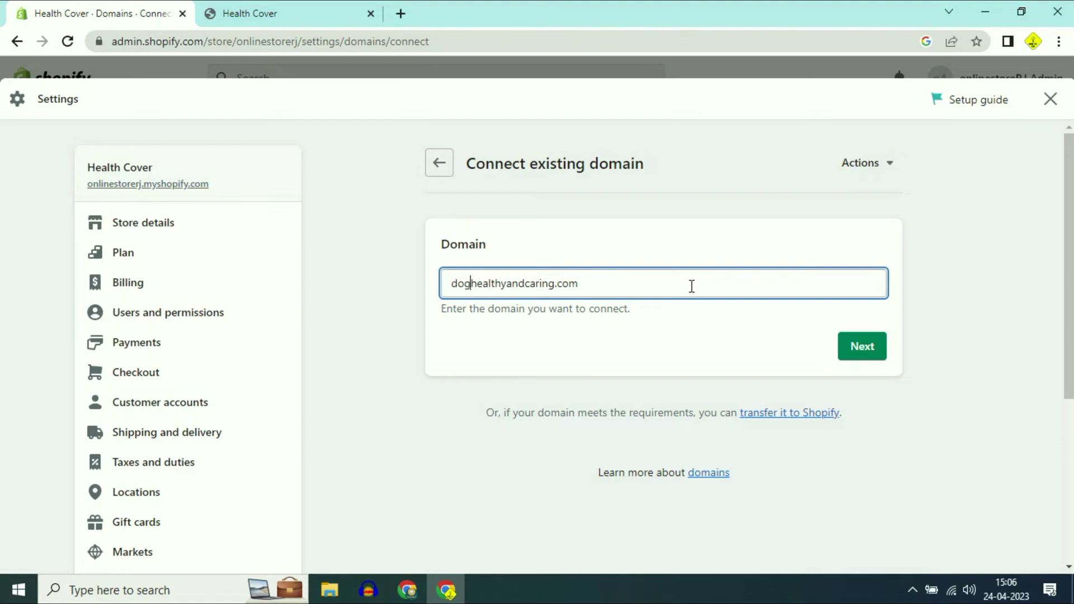
{"action": "type", "text": "."}
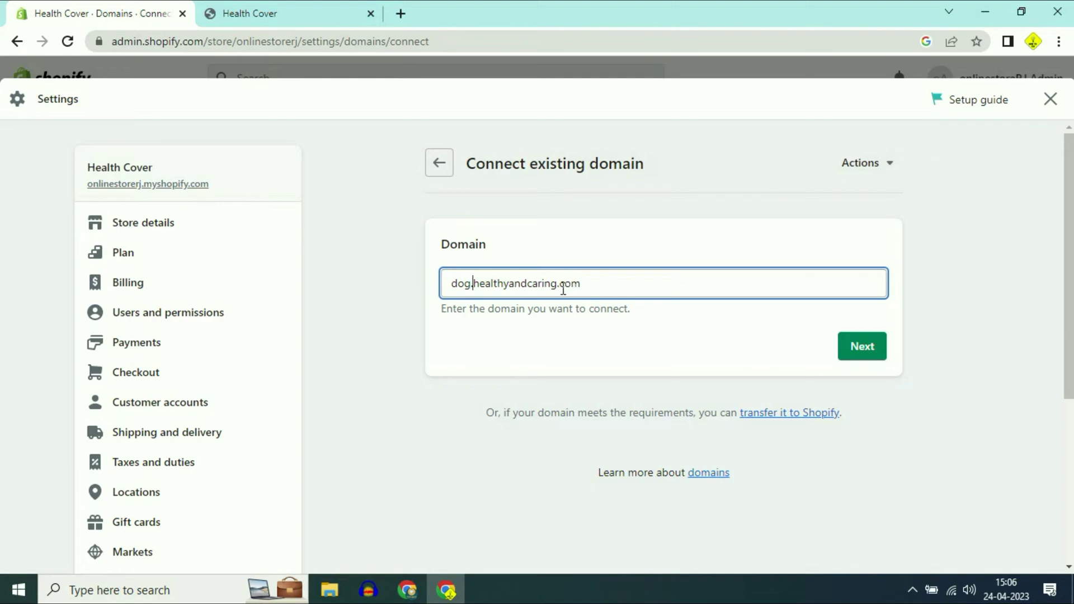
{"action": "left_click", "coordinate": [605, 246]}
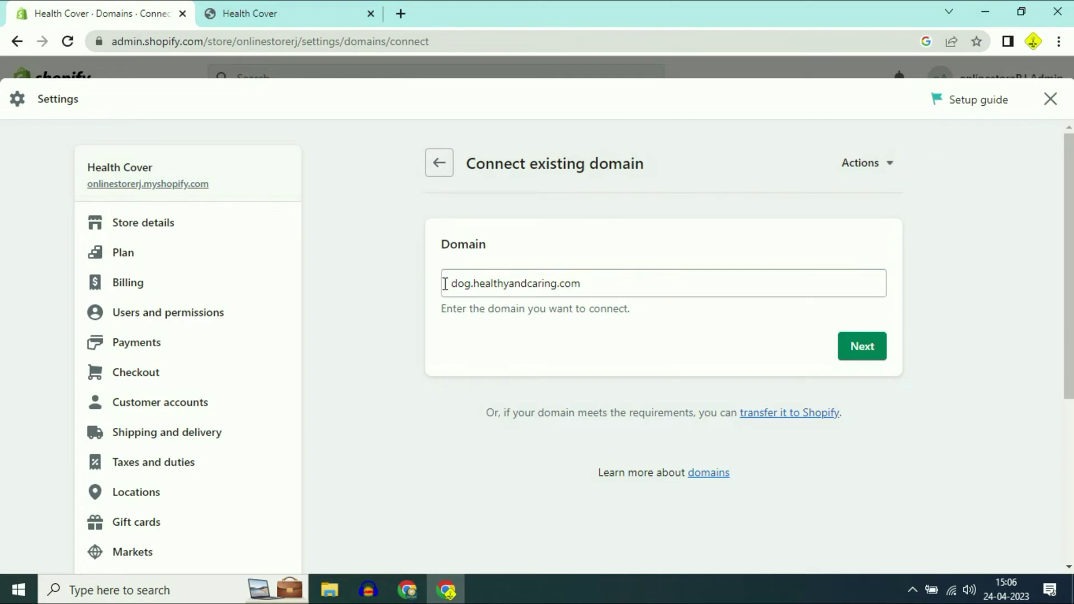
{"action": "left_click", "coordinate": [454, 283]}
{"action": "left_click_drag", "start_coordinate": [456, 284], "coordinate": [593, 285]}
{"action": "left_click", "coordinate": [503, 289]}
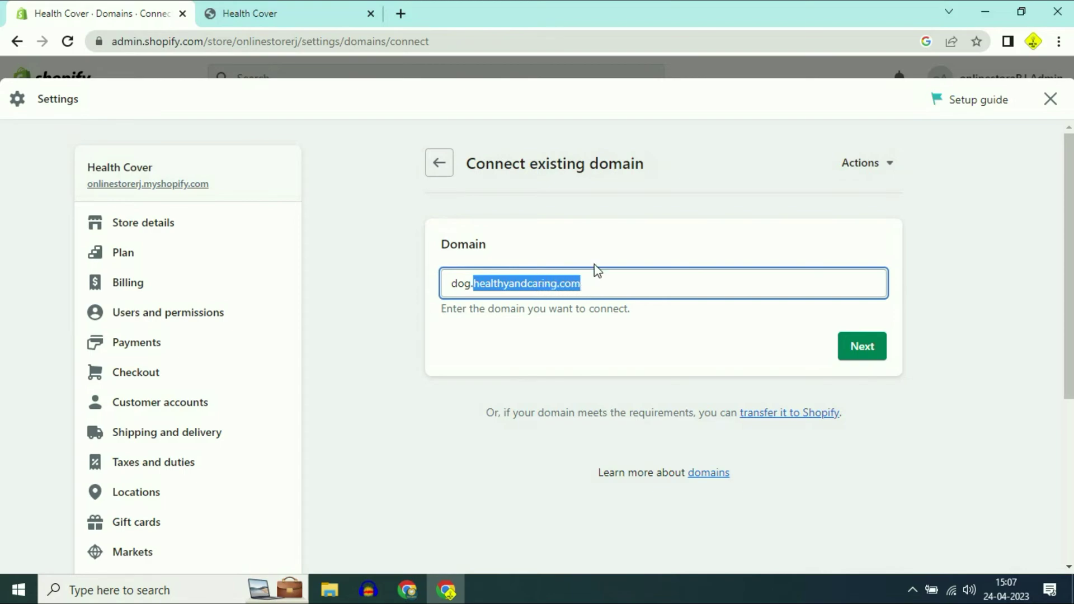
{"action": "left_click", "coordinate": [599, 248]}
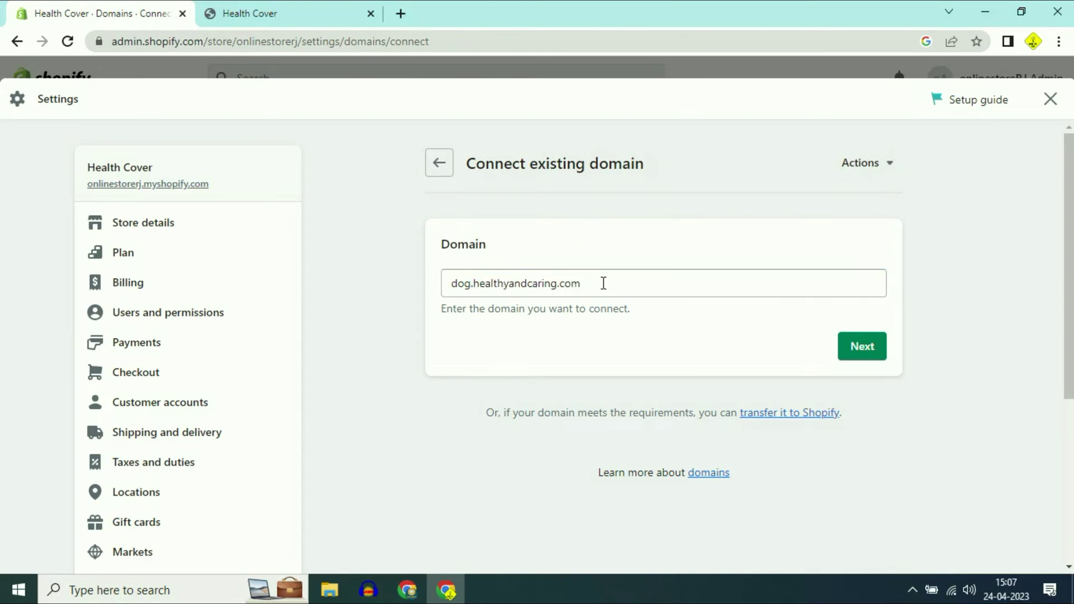
{"action": "left_click_drag", "start_coordinate": [473, 286], "coordinate": [446, 285]}
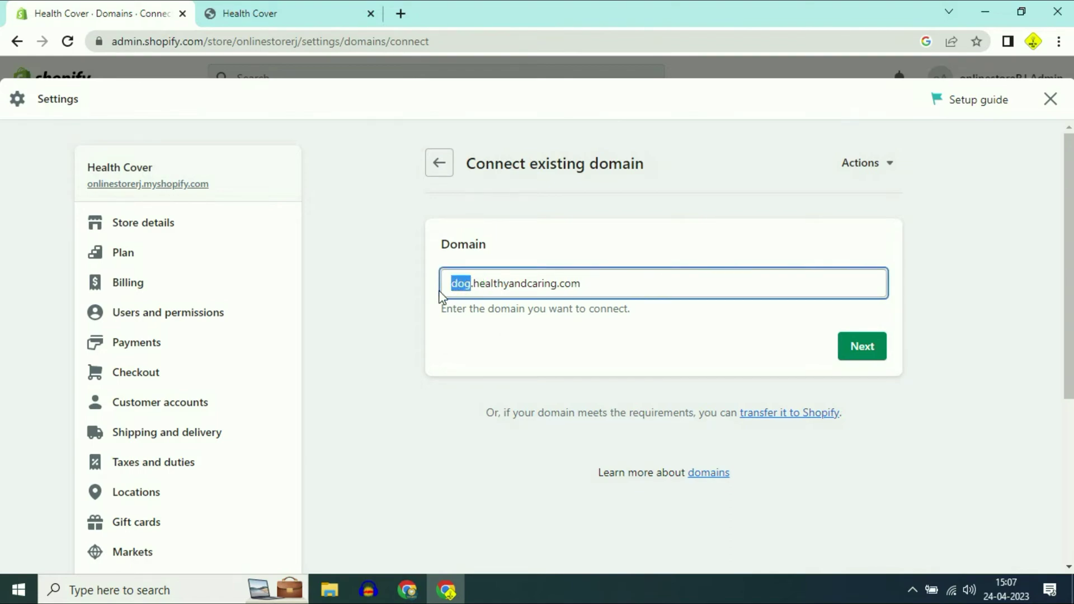
{"action": "left_click", "coordinate": [563, 248]}
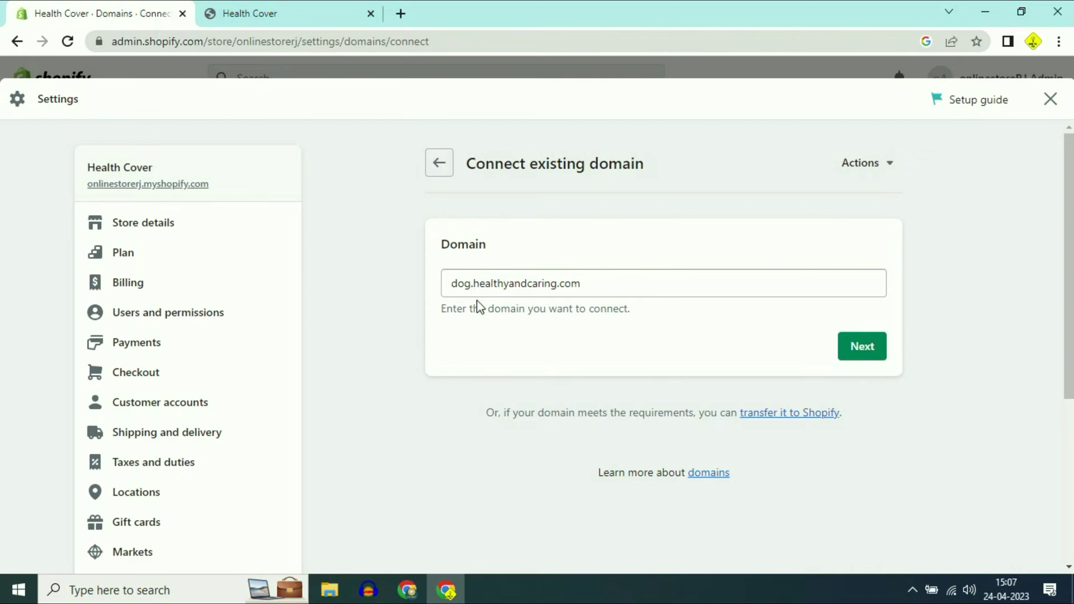
{"action": "left_click", "coordinate": [647, 253]}
Step: Submit dog.healthyandcaring.com and open the Help Center guide for connecting a domain manually
{"action": "left_click", "coordinate": [865, 352]}
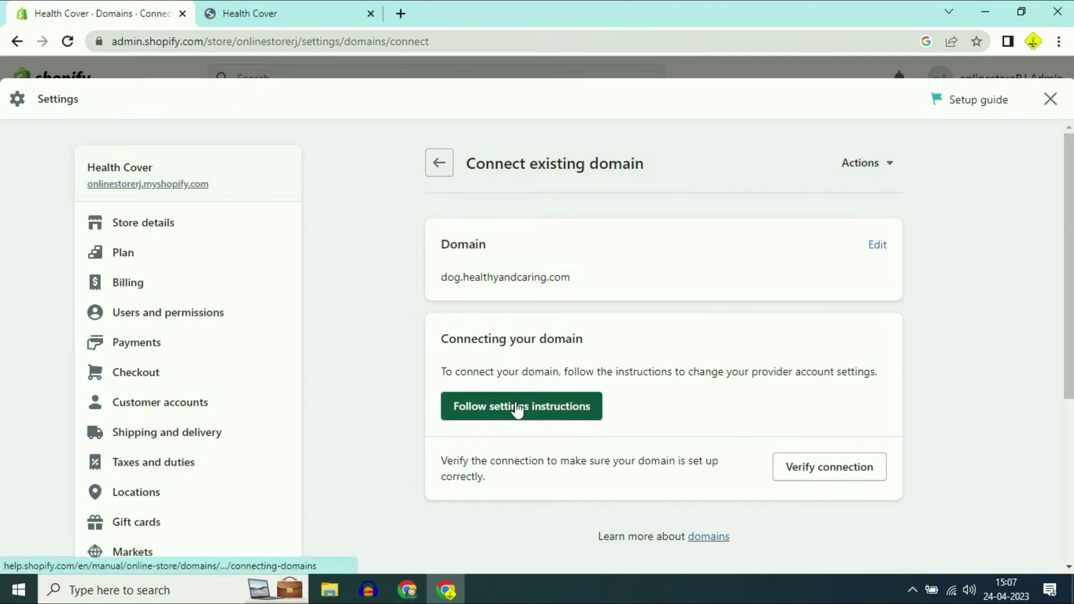
{"action": "left_click", "coordinate": [517, 407]}
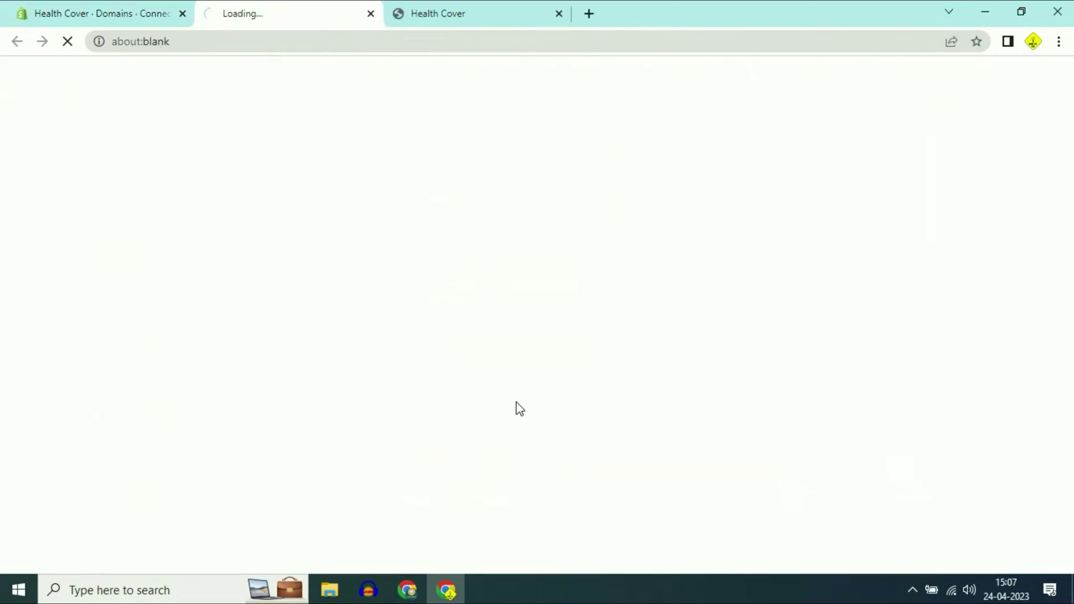
{"action": "scroll", "coordinate": [414, 288], "scroll_direction": "down", "scroll_amount": 10}
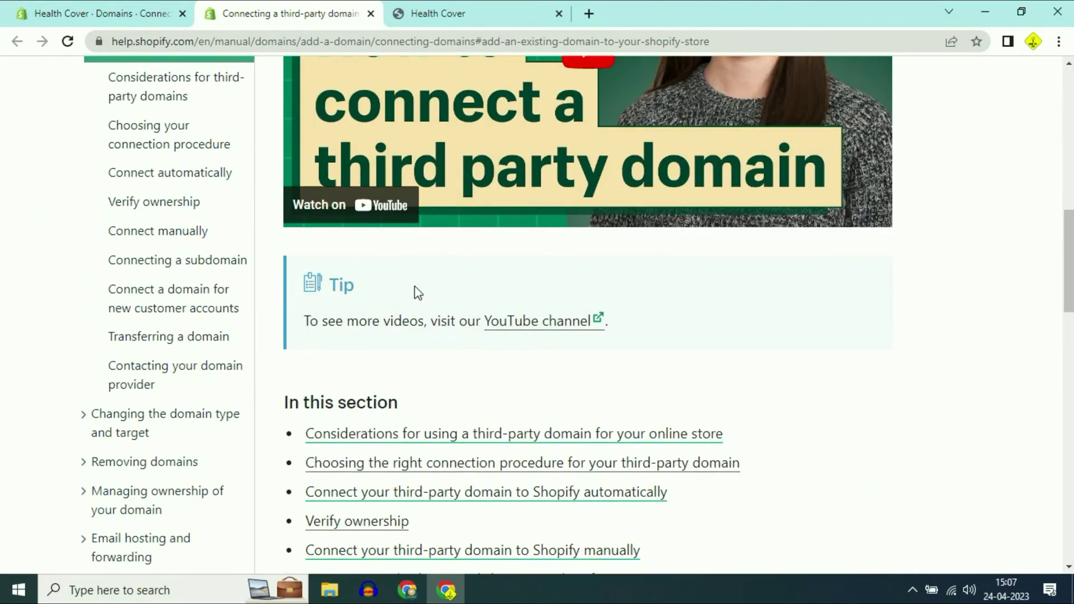
{"action": "scroll", "coordinate": [414, 288], "scroll_direction": "up", "scroll_amount": 4}
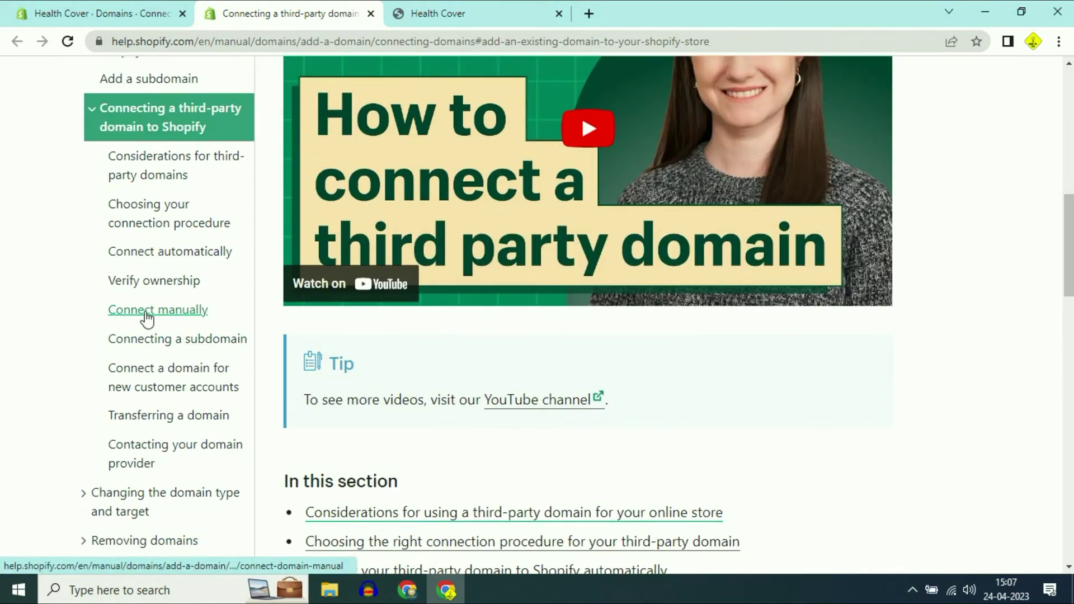
{"action": "left_click", "coordinate": [146, 312]}
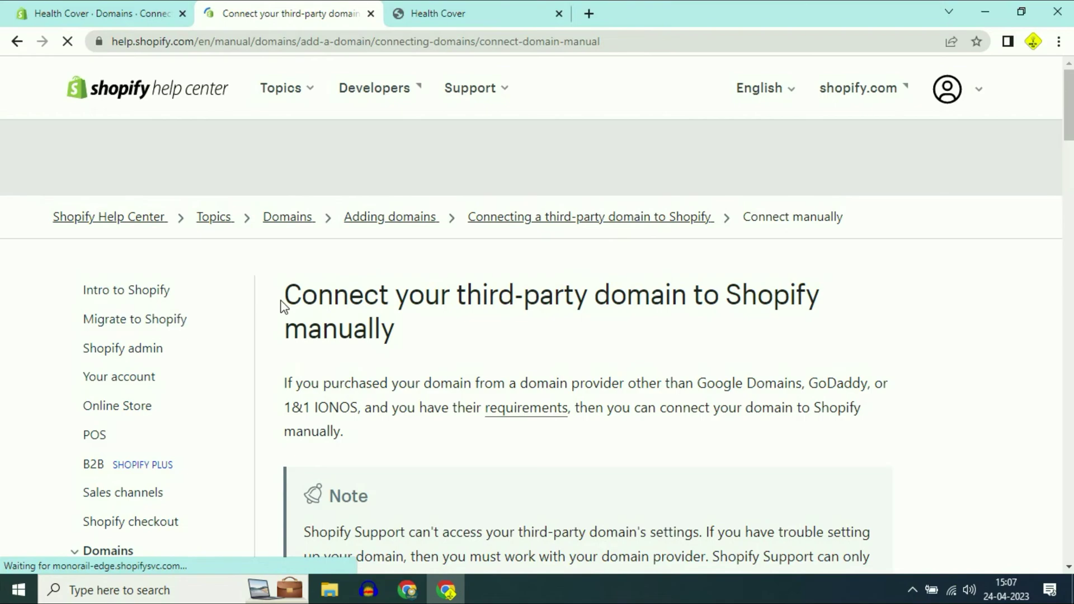
{"action": "scroll", "coordinate": [473, 192], "scroll_direction": "down", "scroll_amount": 15}
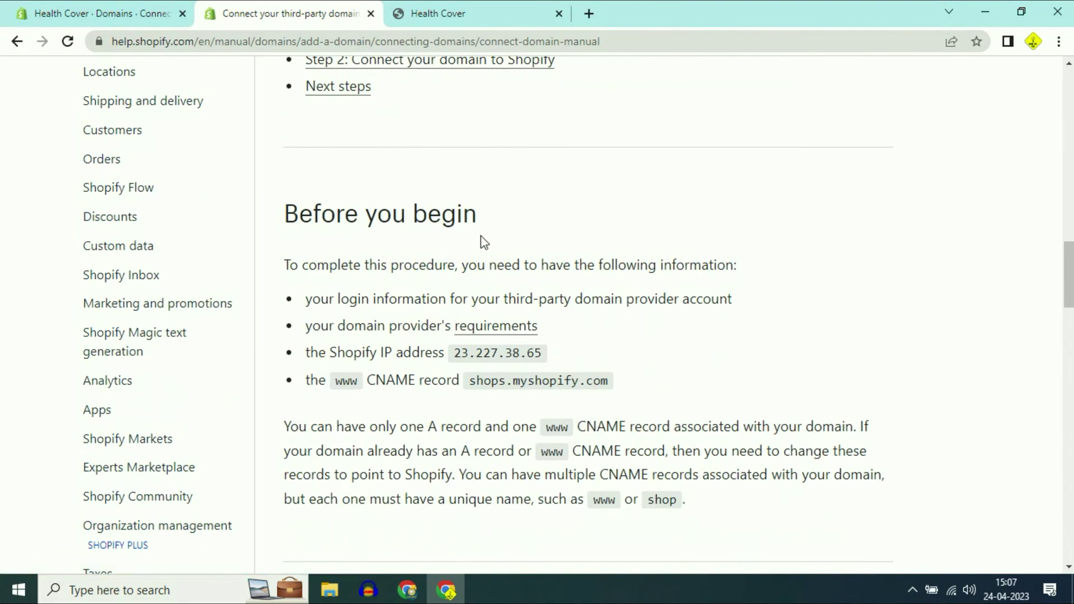
Step: Copy the Shopify IP address 23.227.38.65 from the guide
{"action": "left_click_drag", "start_coordinate": [285, 213], "coordinate": [543, 223]}
{"action": "left_click", "coordinate": [602, 338]}
{"action": "left_click_drag", "start_coordinate": [457, 353], "coordinate": [569, 373]}
{"action": "left_click", "coordinate": [638, 361]}
{"action": "left_click_drag", "start_coordinate": [474, 383], "coordinate": [640, 360]}
{"action": "left_click", "coordinate": [638, 358]}
{"action": "left_click_drag", "start_coordinate": [457, 356], "coordinate": [541, 360]}
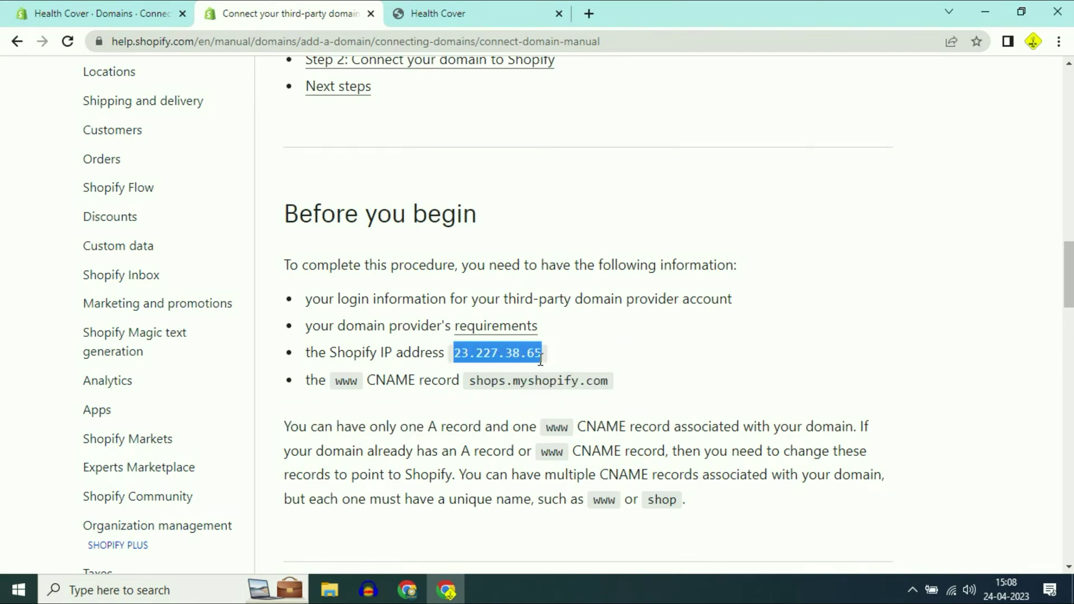
{"action": "right_click", "coordinate": [540, 359]}
{"action": "left_click", "coordinate": [559, 367]}
{"action": "left_click", "coordinate": [408, 590]}
Step: Open GoDaddy DNS management for healthyandcaring.com
{"action": "left_click", "coordinate": [388, 287]}
{"action": "left_click", "coordinate": [233, 280]}
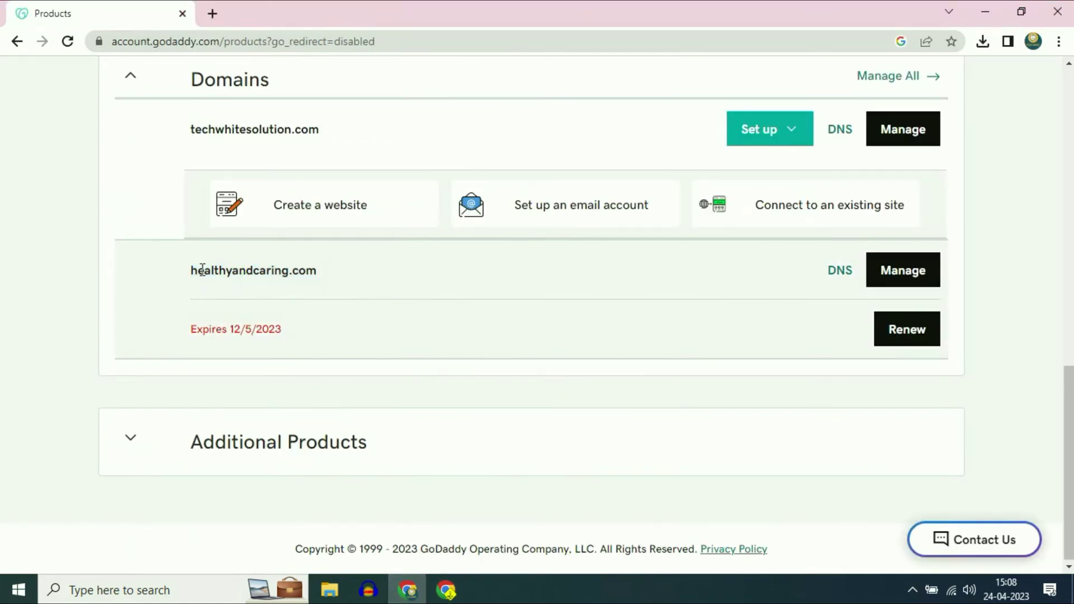
{"action": "left_click", "coordinate": [841, 274]}
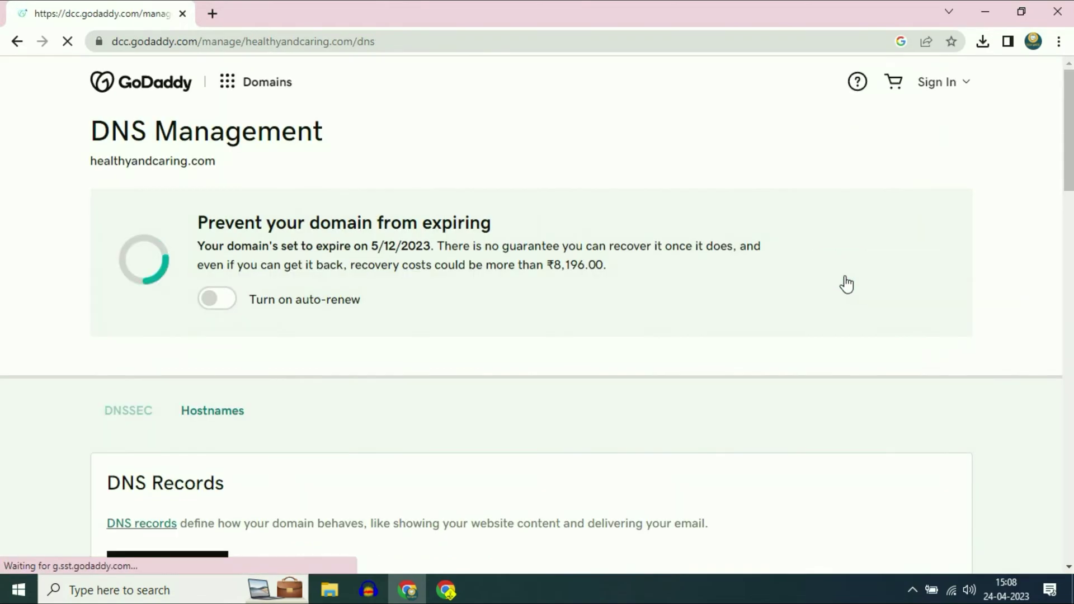
{"action": "scroll", "coordinate": [558, 175], "scroll_direction": "down", "scroll_amount": 8}
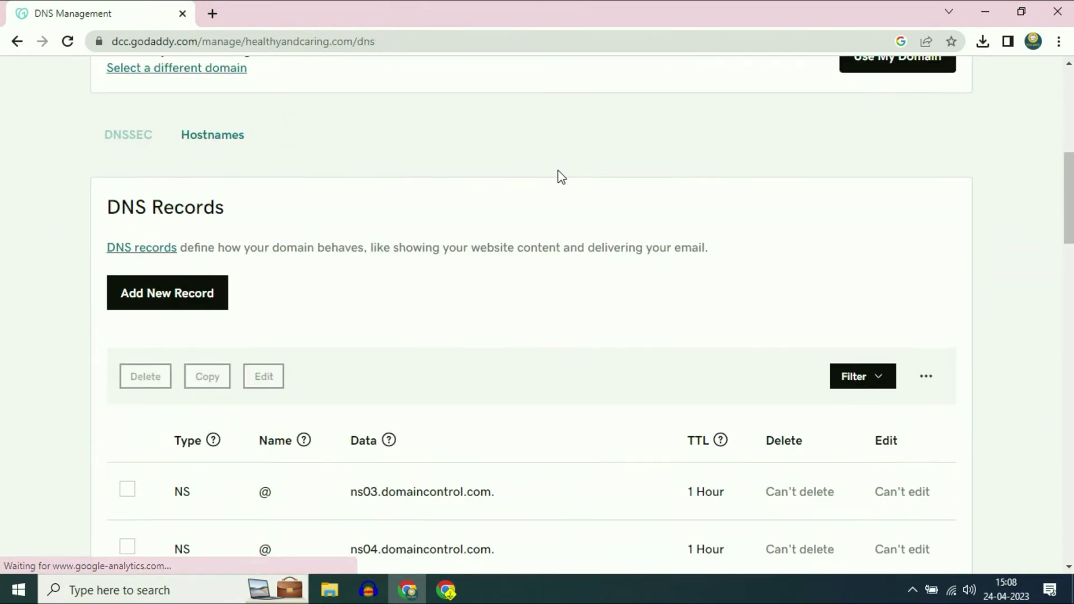
{"action": "left_click_drag", "start_coordinate": [108, 196], "coordinate": [264, 206]}
{"action": "left_click", "coordinate": [338, 224]}
{"action": "scroll", "coordinate": [518, 264], "scroll_direction": "down", "scroll_amount": 4}
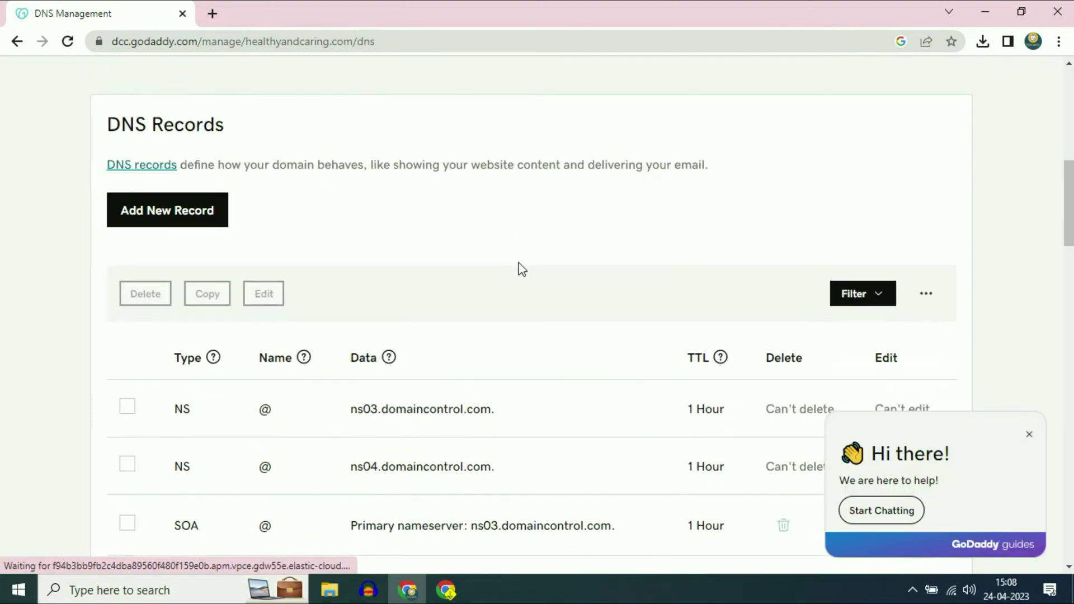
{"action": "scroll", "coordinate": [556, 233], "scroll_direction": "up", "scroll_amount": 2}
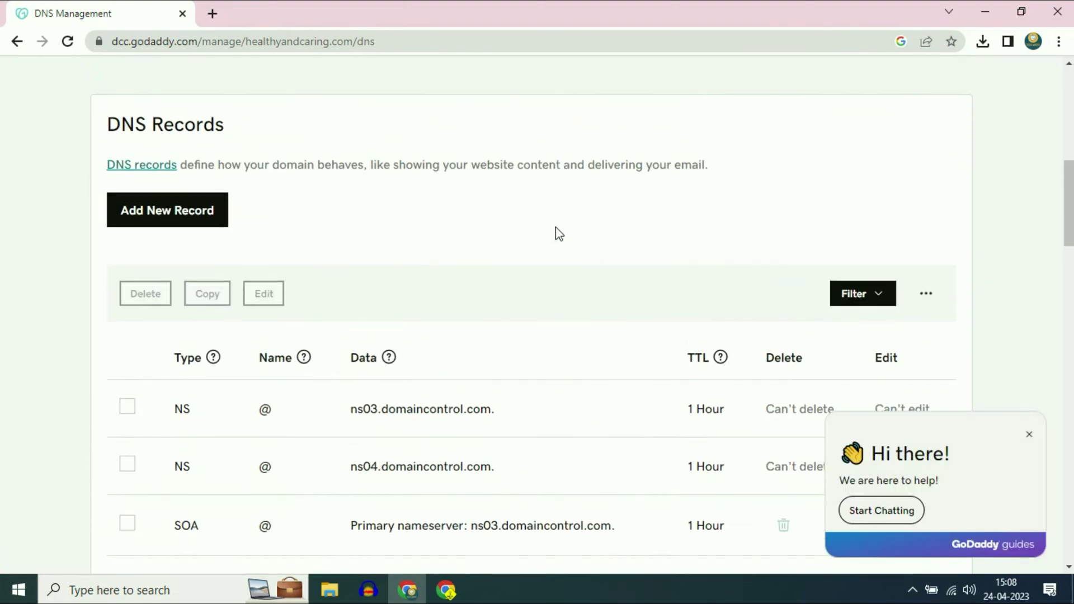
Step: Add and save an A record named @ with value 23.227.38.65
{"action": "left_click", "coordinate": [170, 211]}
{"action": "left_click", "coordinate": [229, 312]}
{"action": "left_click", "coordinate": [159, 344]}
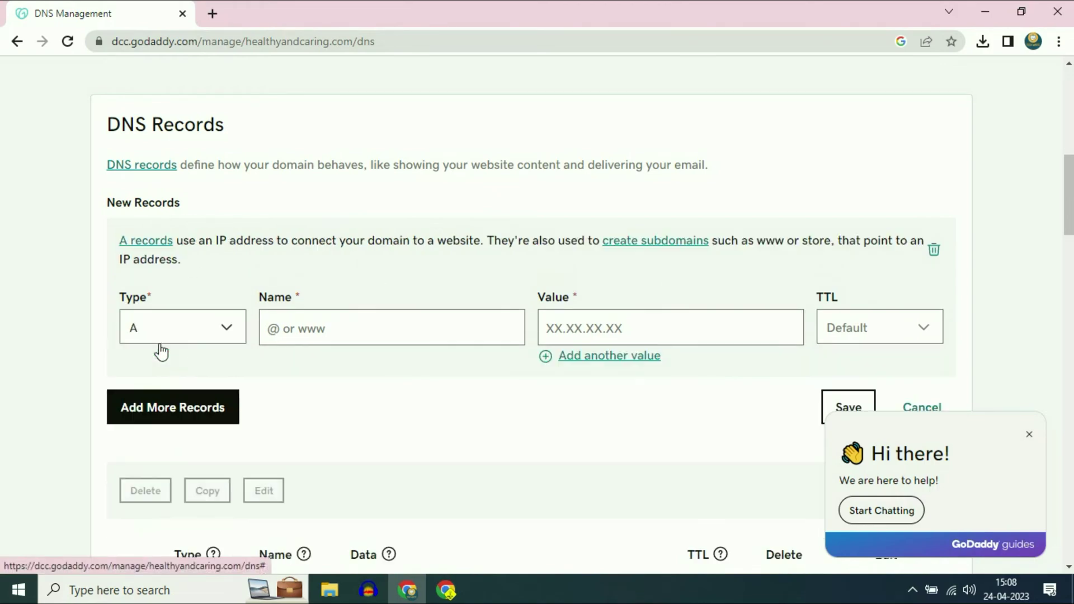
{"action": "left_click", "coordinate": [277, 330]}
{"action": "left_click", "coordinate": [350, 356]}
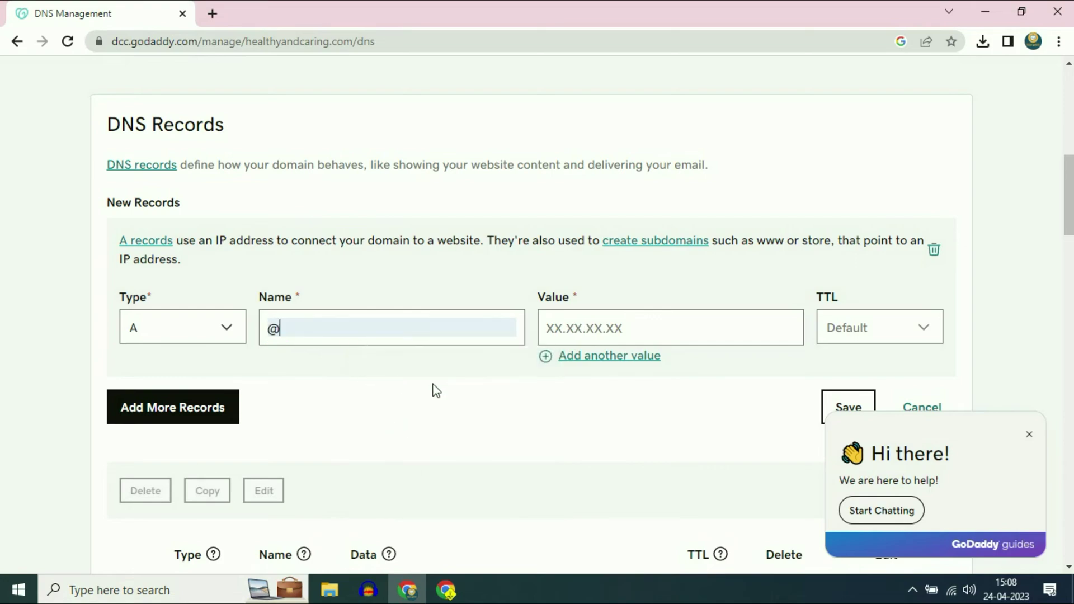
{"action": "left_click", "coordinate": [559, 330]}
{"action": "right_click", "coordinate": [559, 331]}
{"action": "left_click", "coordinate": [618, 208]}
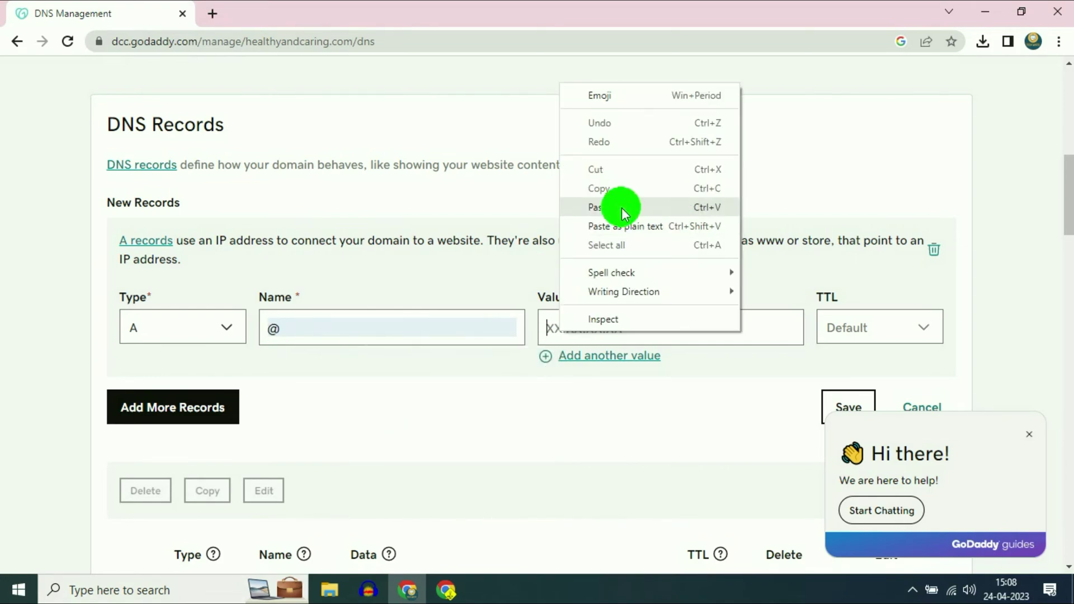
{"action": "scroll", "coordinate": [864, 388], "scroll_direction": "down", "scroll_amount": 1}
{"action": "left_click", "coordinate": [845, 333]}
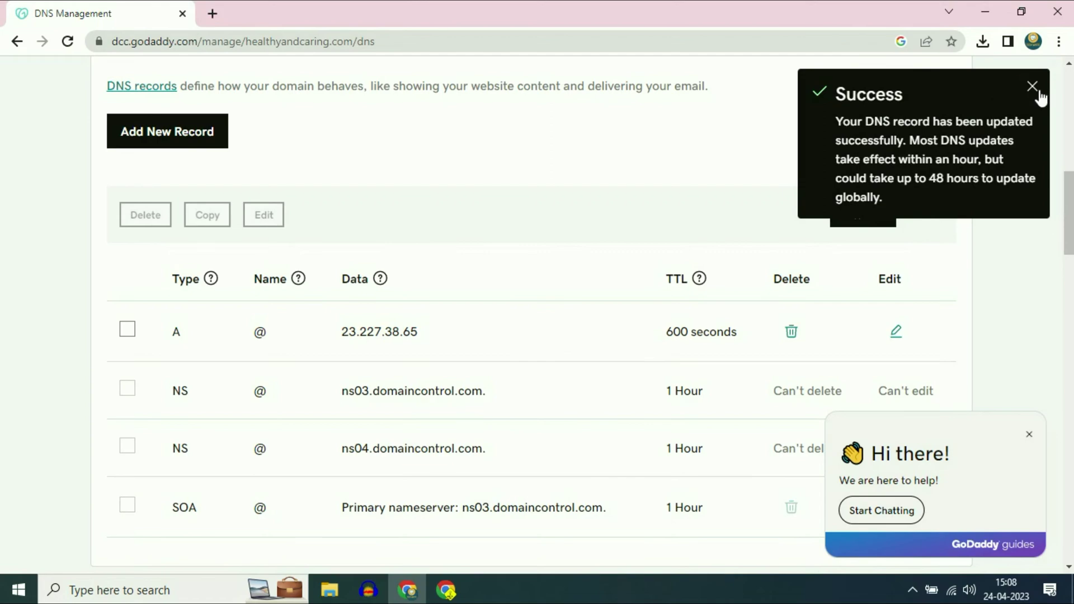
{"action": "left_click", "coordinate": [1032, 90]}
{"action": "left_click", "coordinate": [1030, 434]}
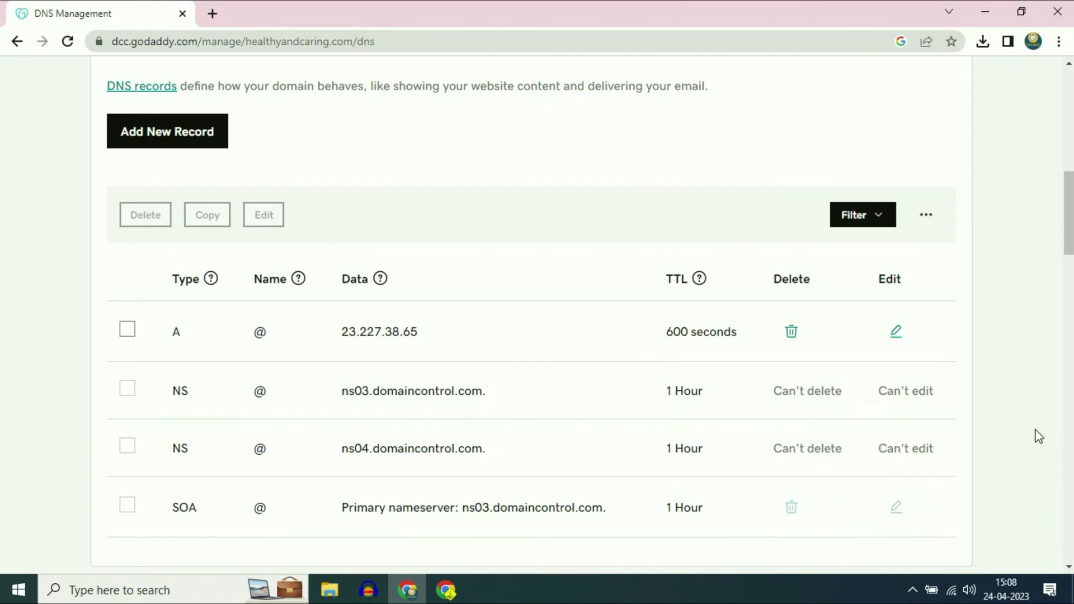
Step: Copy the CNAME value shops.myshopify.com from the Shopify help guide
{"action": "left_click", "coordinate": [448, 592]}
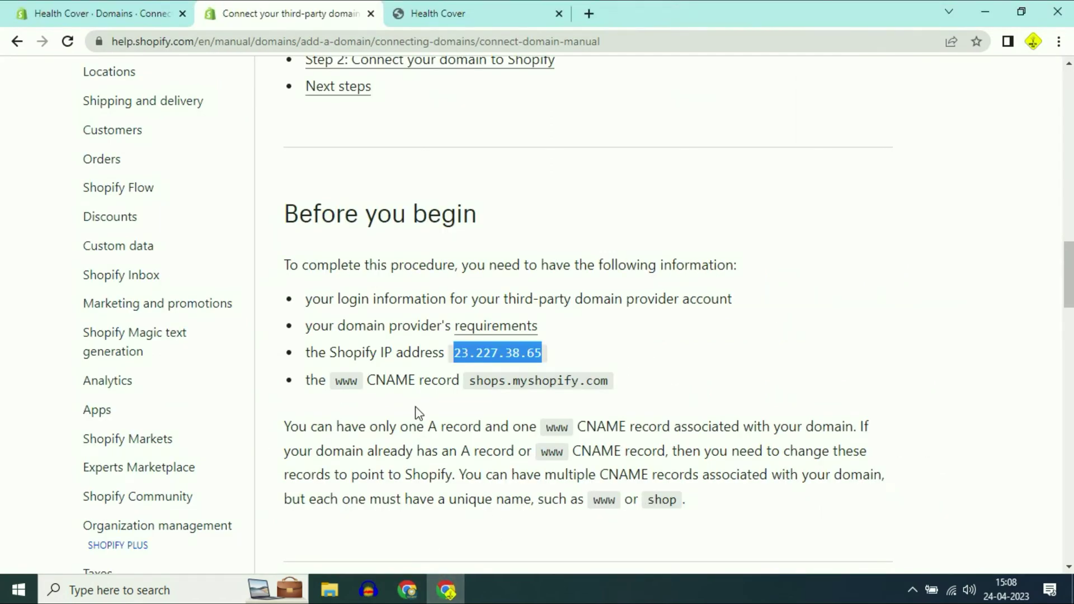
{"action": "left_click_drag", "start_coordinate": [370, 382], "coordinate": [462, 377]}
{"action": "left_click", "coordinate": [665, 356]}
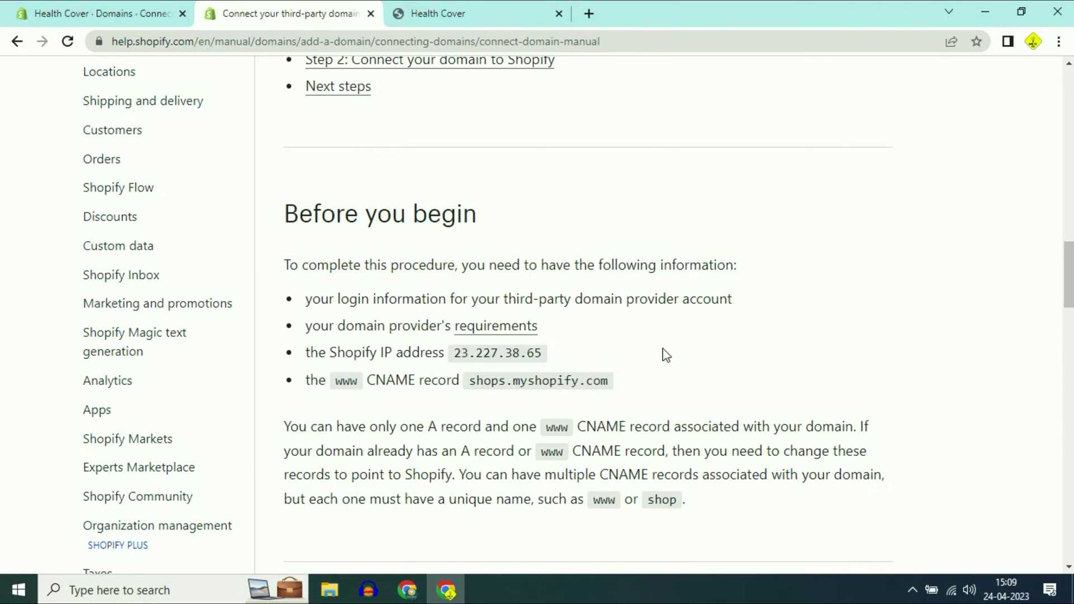
{"action": "left_click_drag", "start_coordinate": [471, 381], "coordinate": [609, 381]}
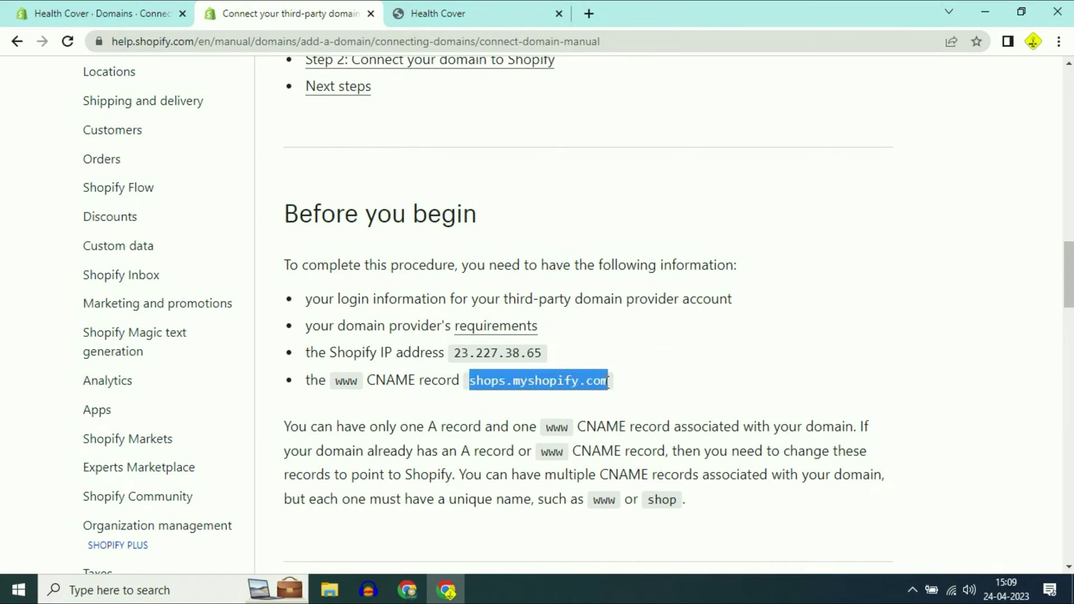
{"action": "right_click", "coordinate": [609, 383]}
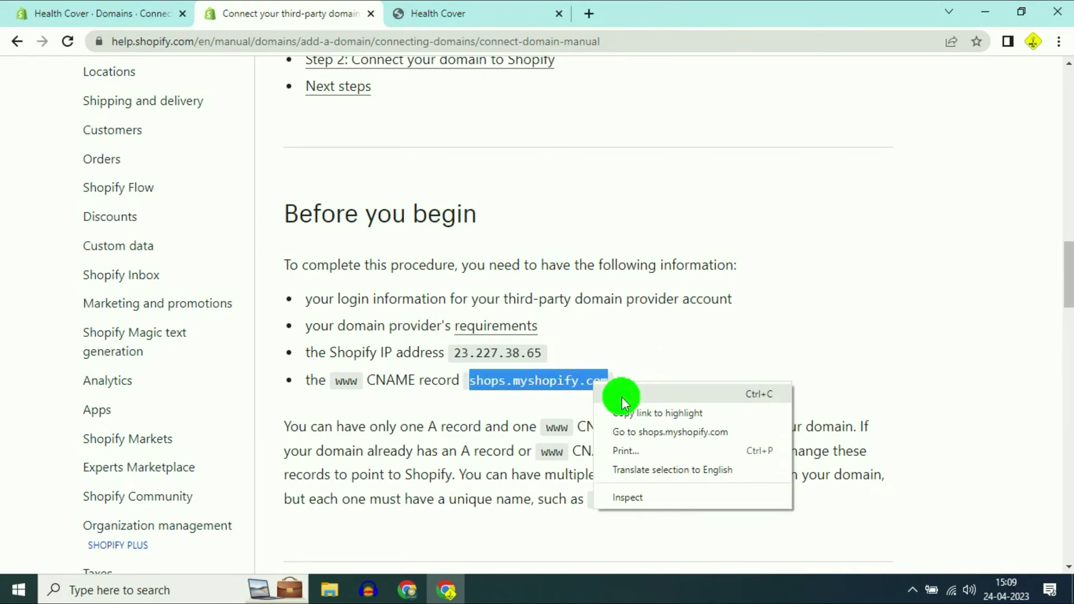
{"action": "left_click", "coordinate": [620, 396]}
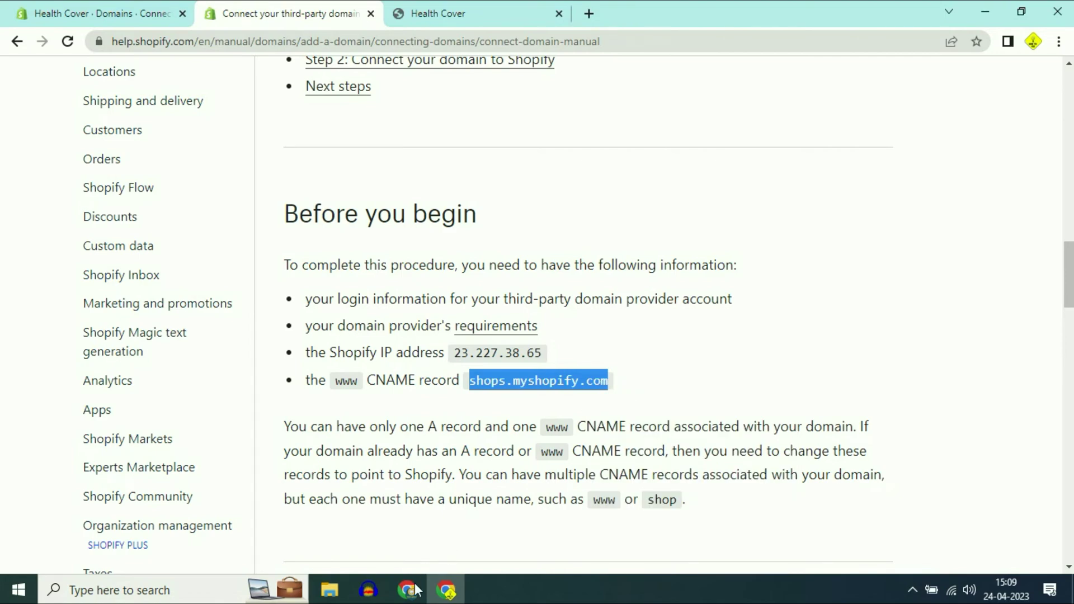
{"action": "left_click", "coordinate": [470, 524]}
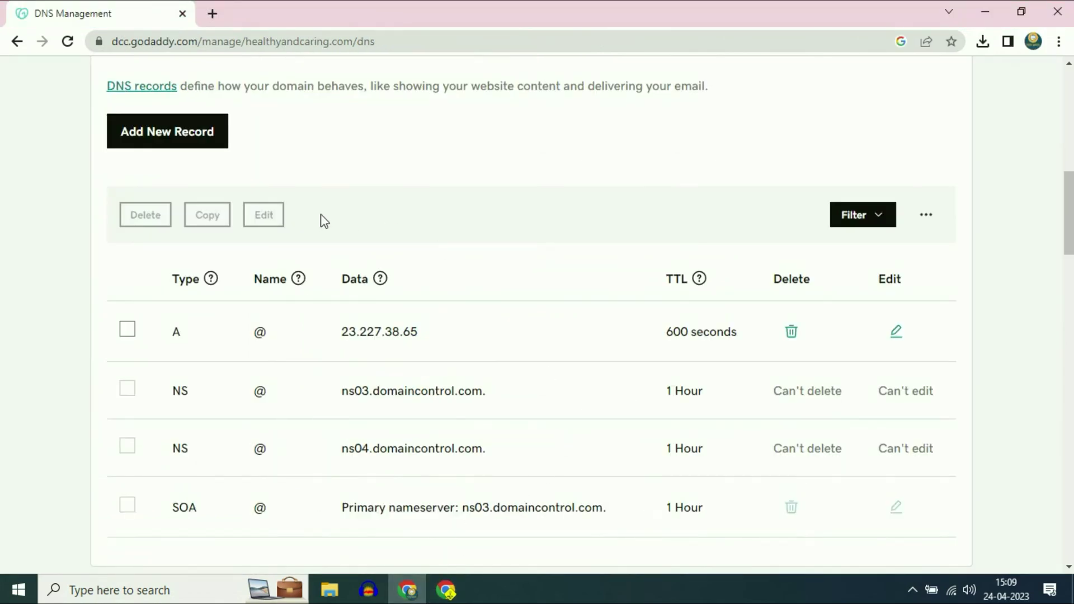
Step: Fill in a new CNAME record named dog with value shops.myshopify.com
{"action": "left_click", "coordinate": [179, 134]}
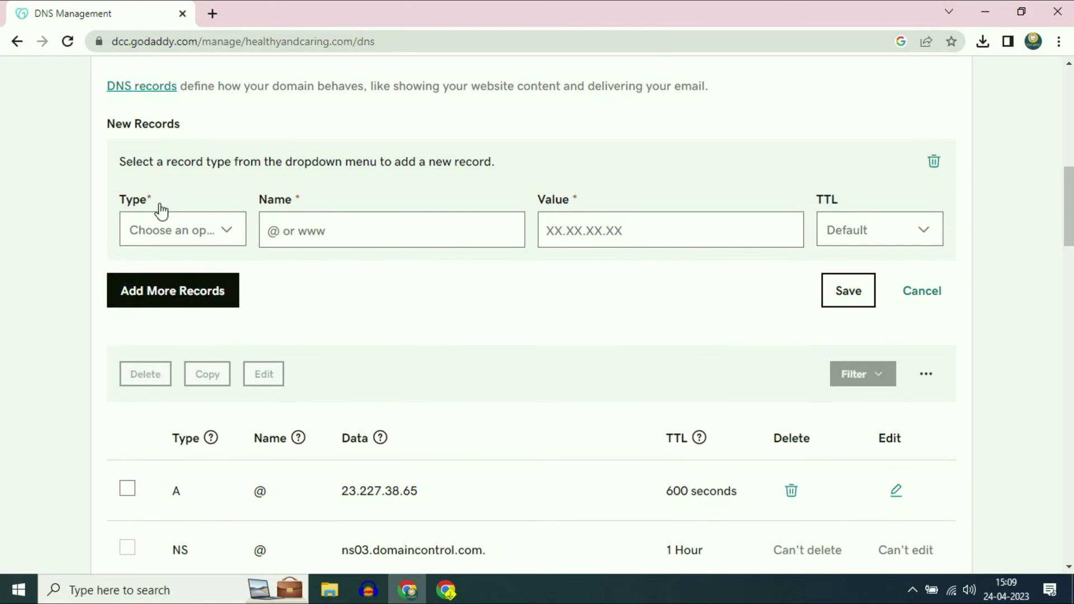
{"action": "left_click", "coordinate": [225, 230]}
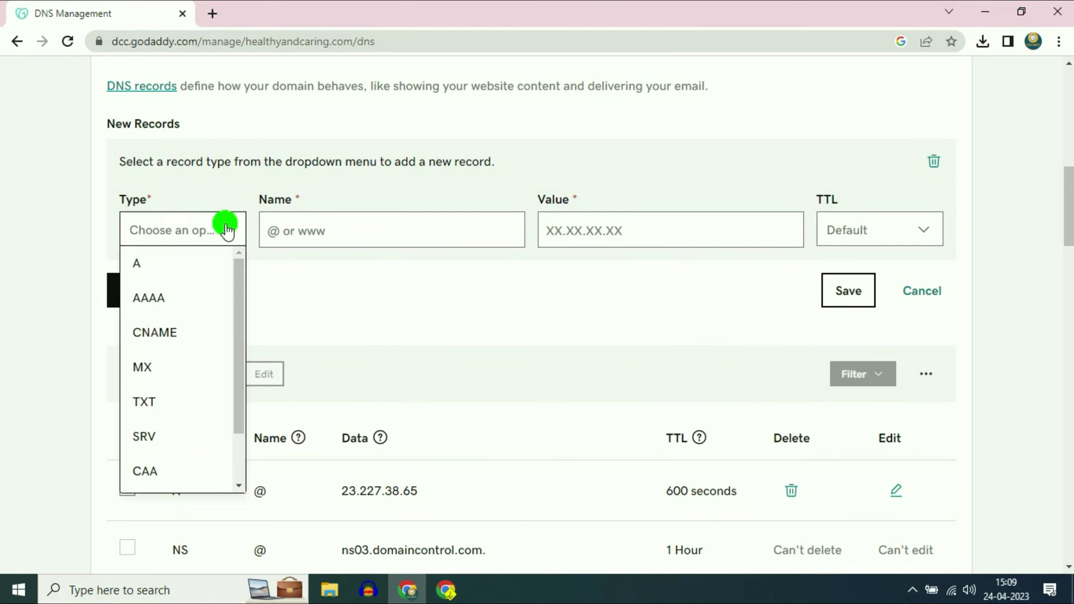
{"action": "left_click", "coordinate": [175, 331]}
{"action": "left_click", "coordinate": [292, 233]}
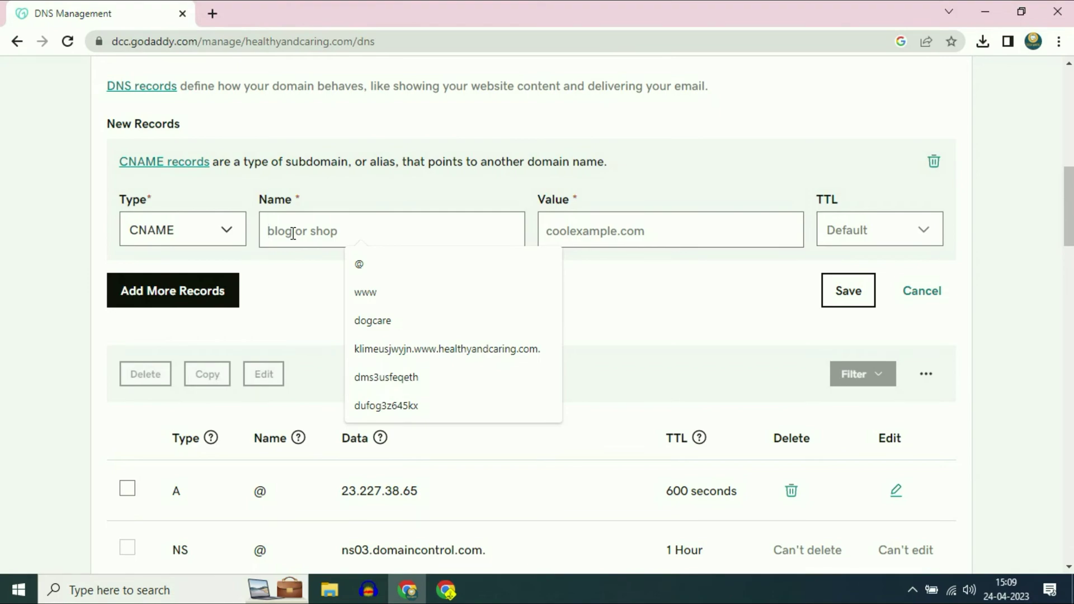
{"action": "type", "text": "dog"}
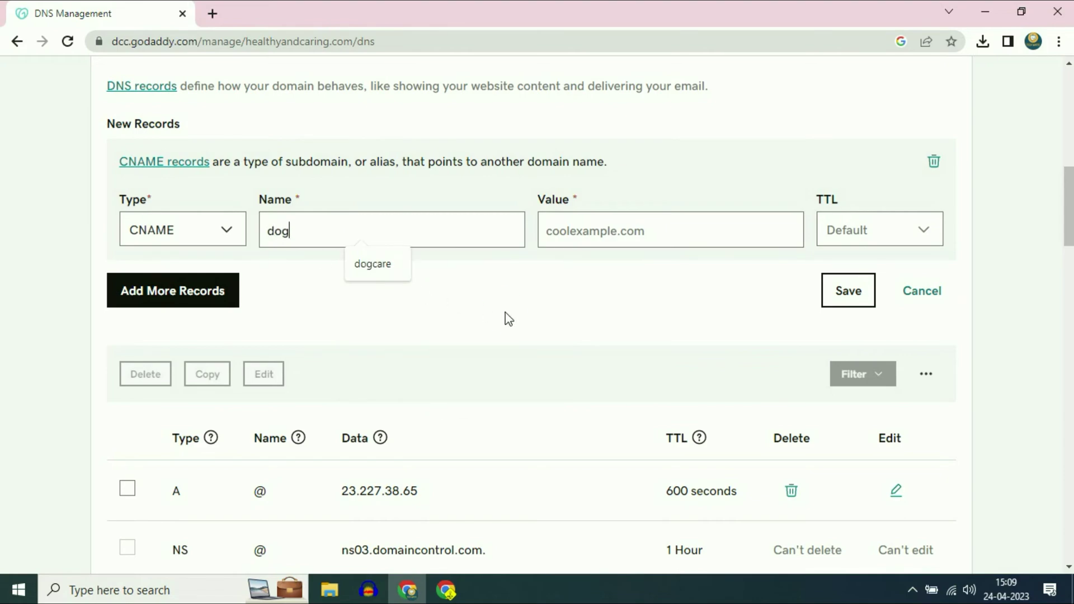
{"action": "left_click", "coordinate": [507, 317]}
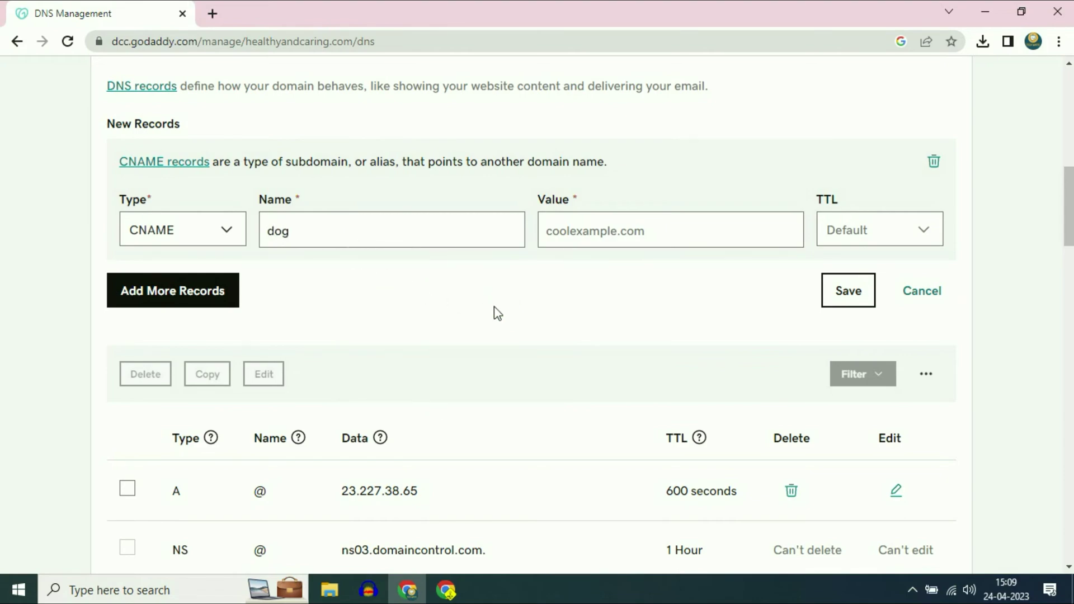
{"action": "left_click", "coordinate": [574, 229]}
{"action": "right_click", "coordinate": [574, 229]}
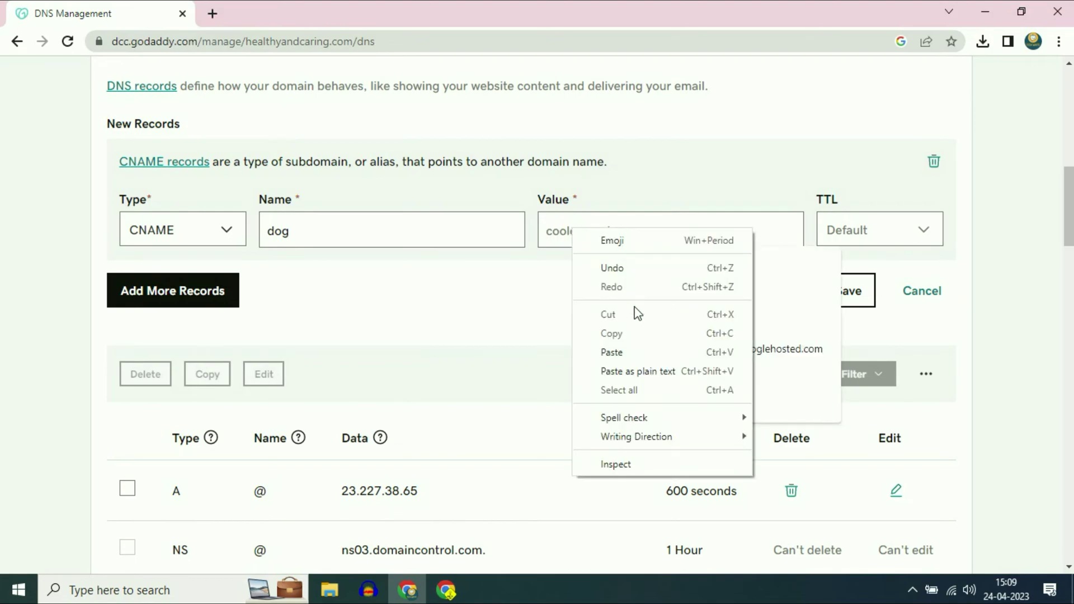
{"action": "left_click", "coordinate": [612, 352]}
{"action": "left_click", "coordinate": [446, 590]}
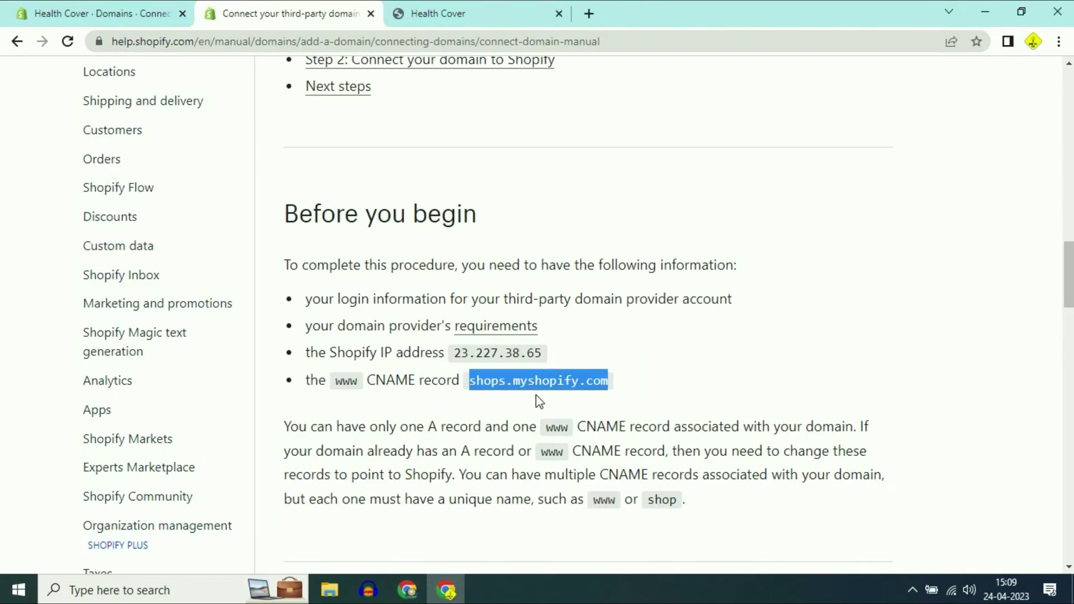
{"action": "left_click", "coordinate": [408, 590]}
{"action": "left_click", "coordinate": [543, 296]}
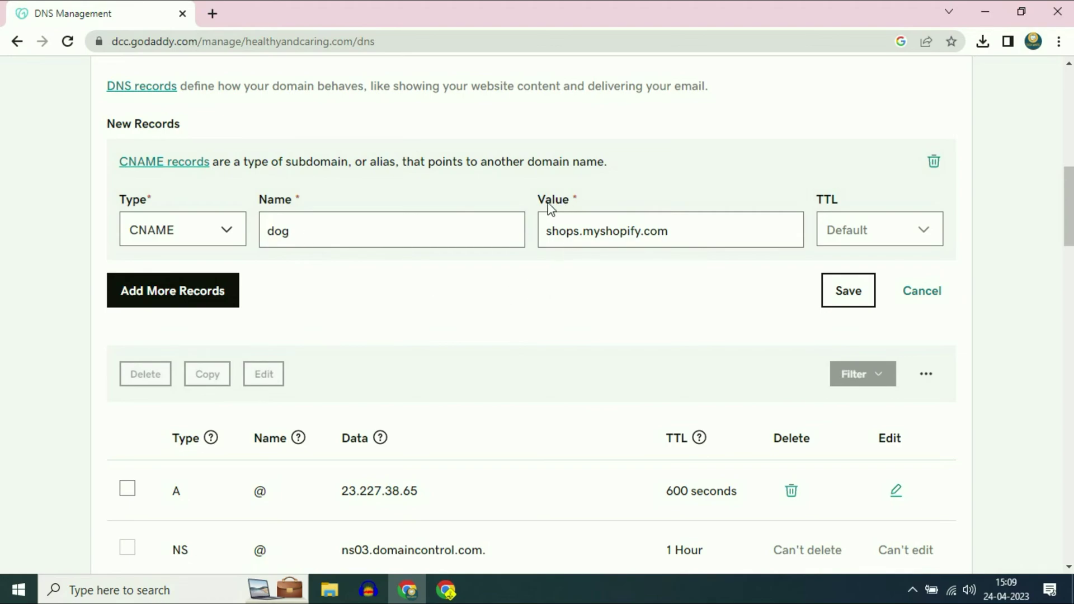
{"action": "left_click", "coordinate": [447, 588]}
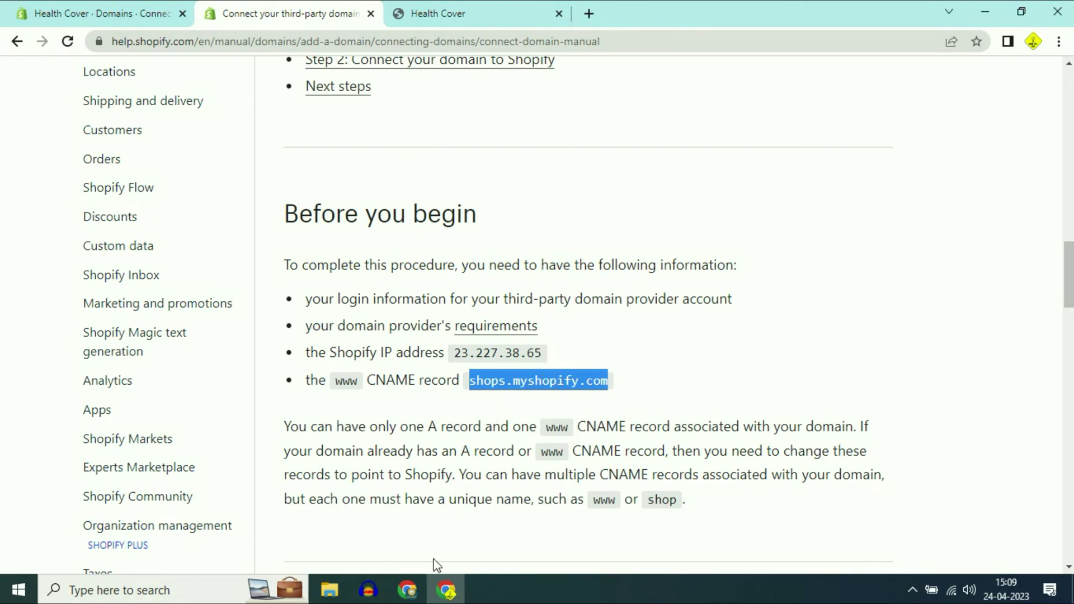
{"action": "left_click", "coordinate": [408, 588]}
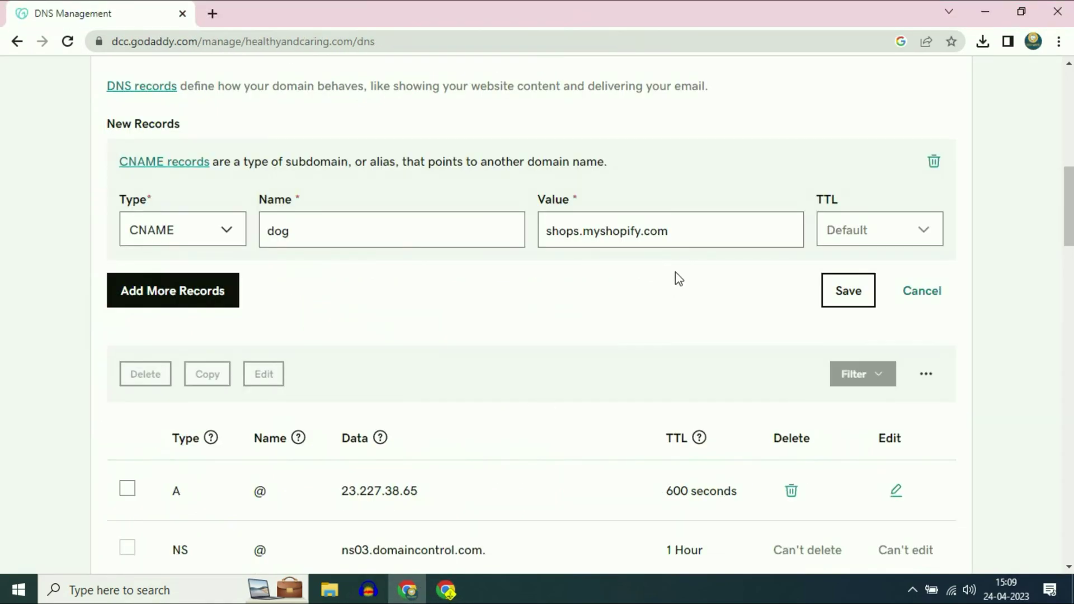
Step: Save the dog CNAME record and reload the DNS page to confirm it is listed
{"action": "left_click", "coordinate": [855, 301]}
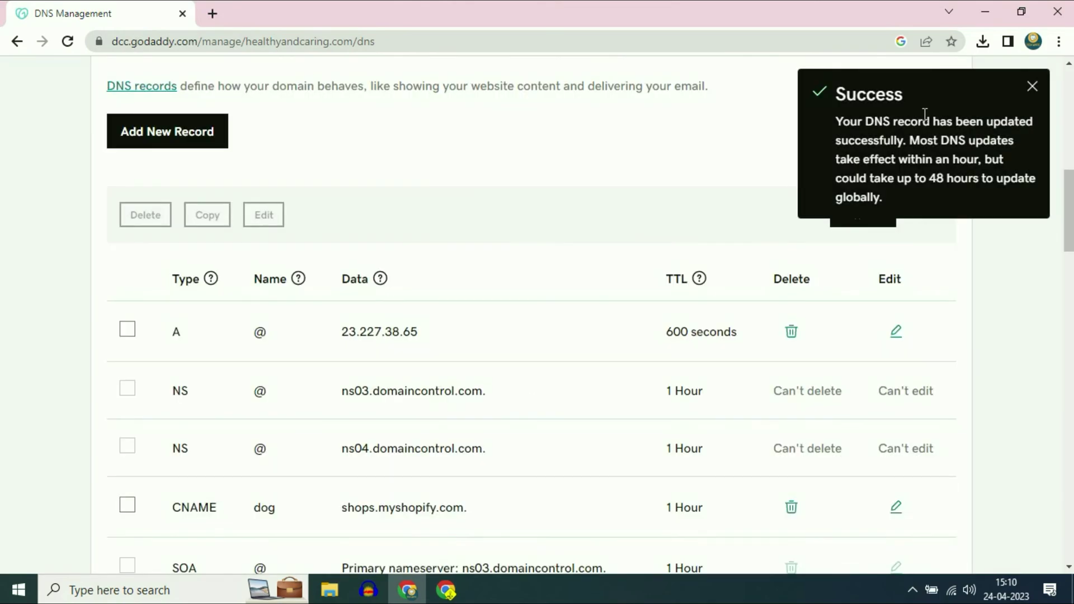
{"action": "left_click", "coordinate": [1032, 82]}
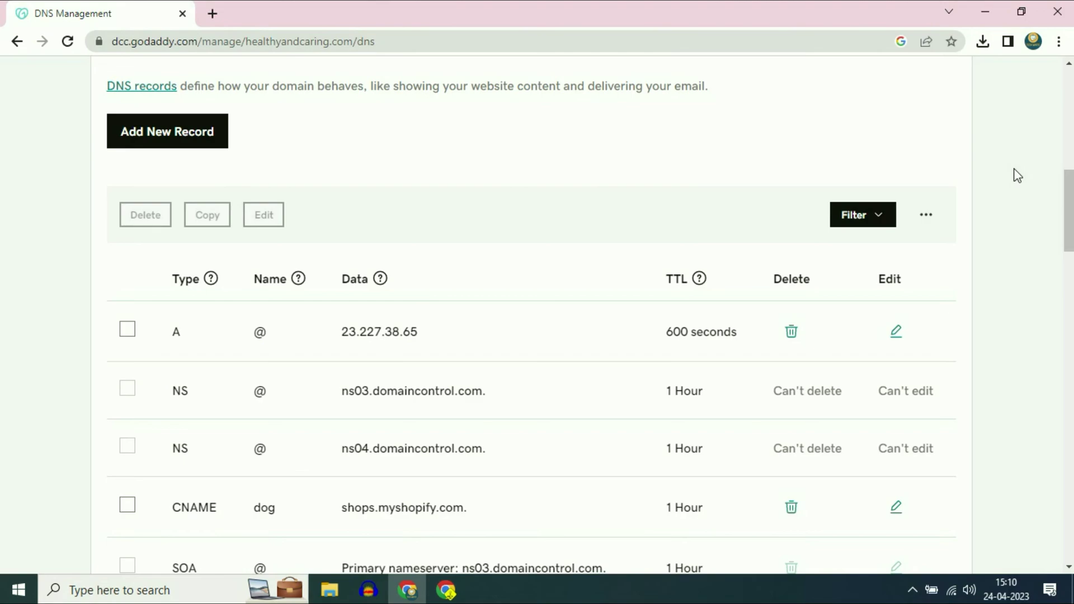
{"action": "scroll", "coordinate": [1015, 174], "scroll_direction": "down", "scroll_amount": 1}
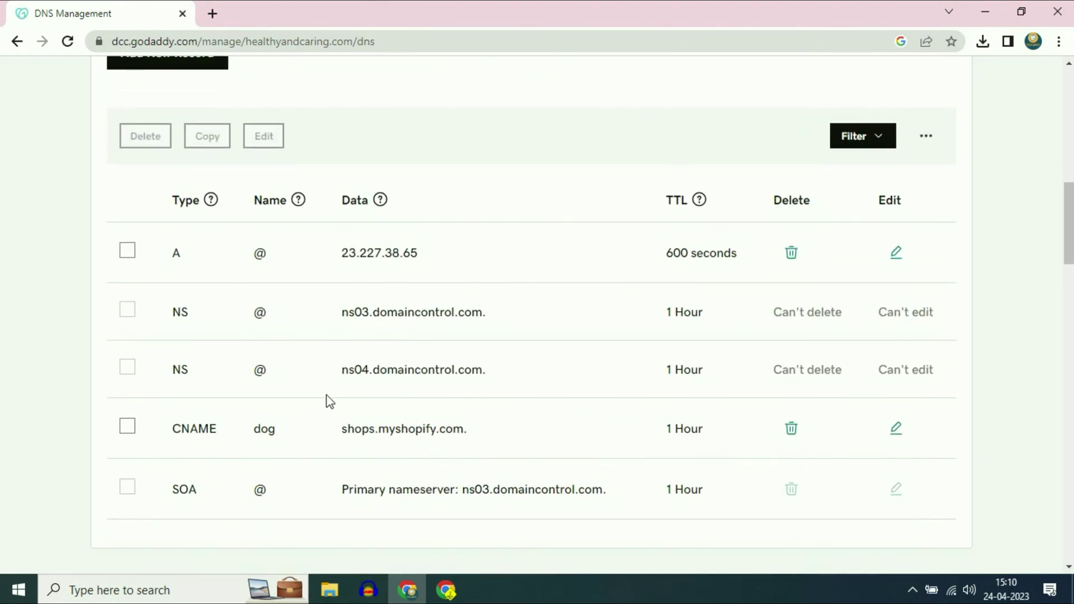
{"action": "scroll", "coordinate": [329, 400], "scroll_direction": "up", "scroll_amount": 10}
{"action": "left_click", "coordinate": [69, 39]}
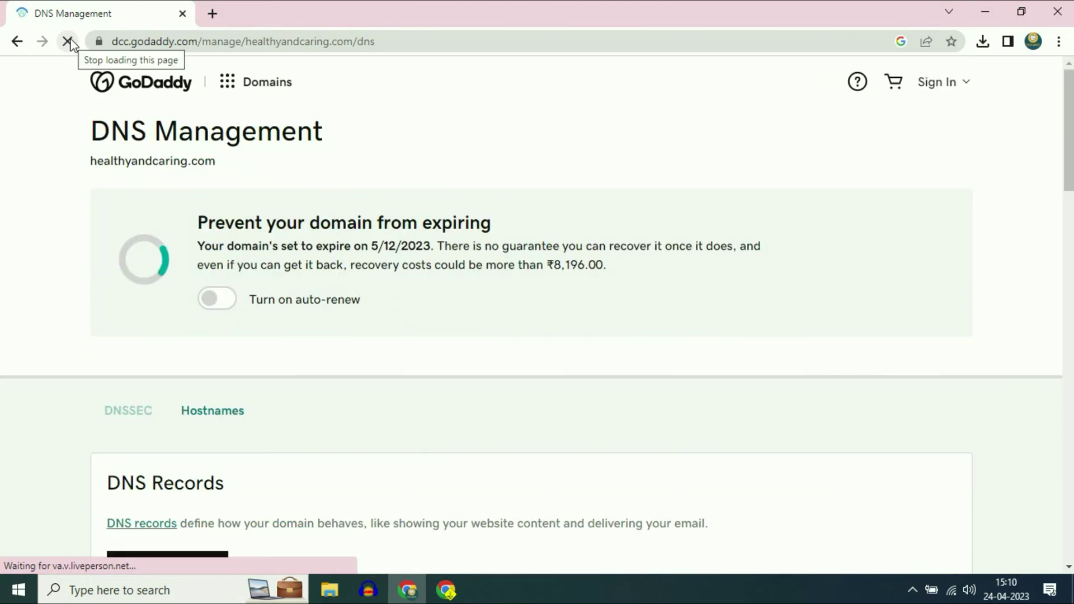
{"action": "scroll", "coordinate": [585, 177], "scroll_direction": "down", "scroll_amount": 7}
{"action": "scroll", "coordinate": [585, 177], "scroll_direction": "down", "scroll_amount": 3}
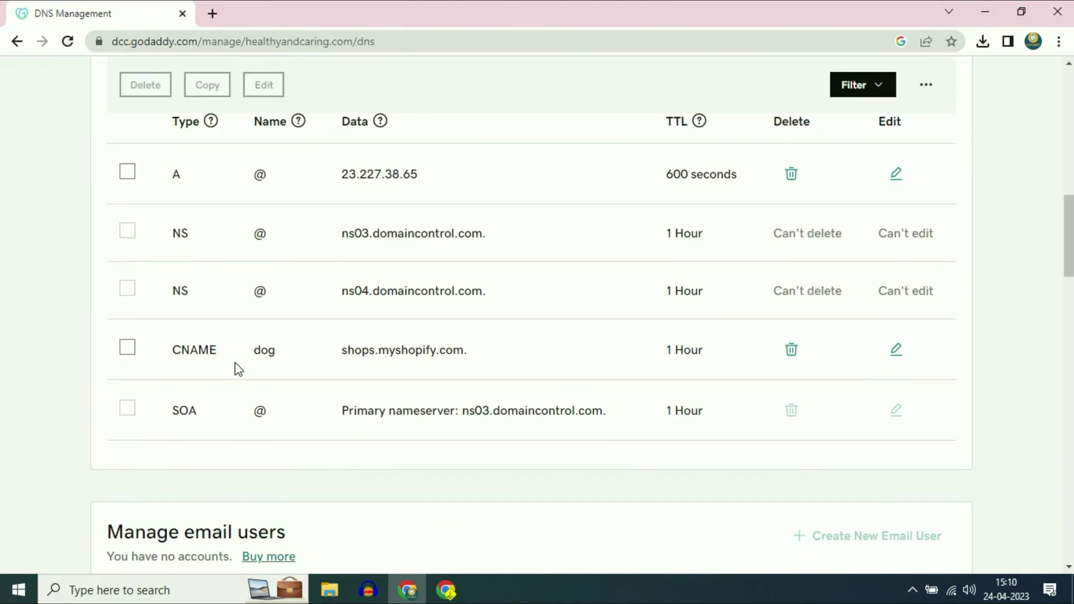
{"action": "left_click", "coordinate": [446, 590]}
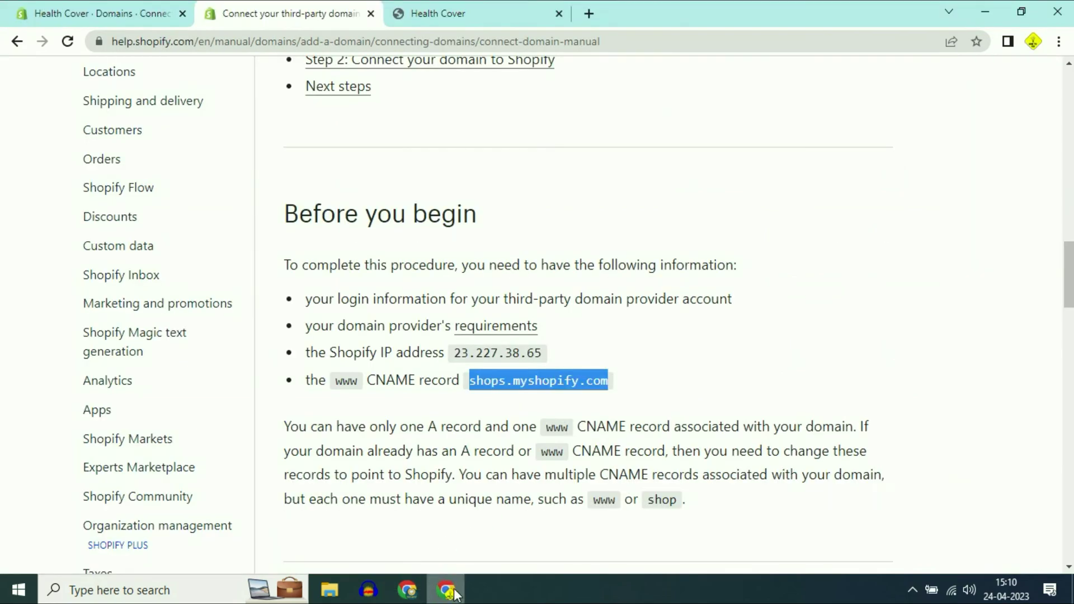
Step: Close the help article, verify the dog.healthyandcaring.com connection, and exit Settings
{"action": "left_click", "coordinate": [370, 13]}
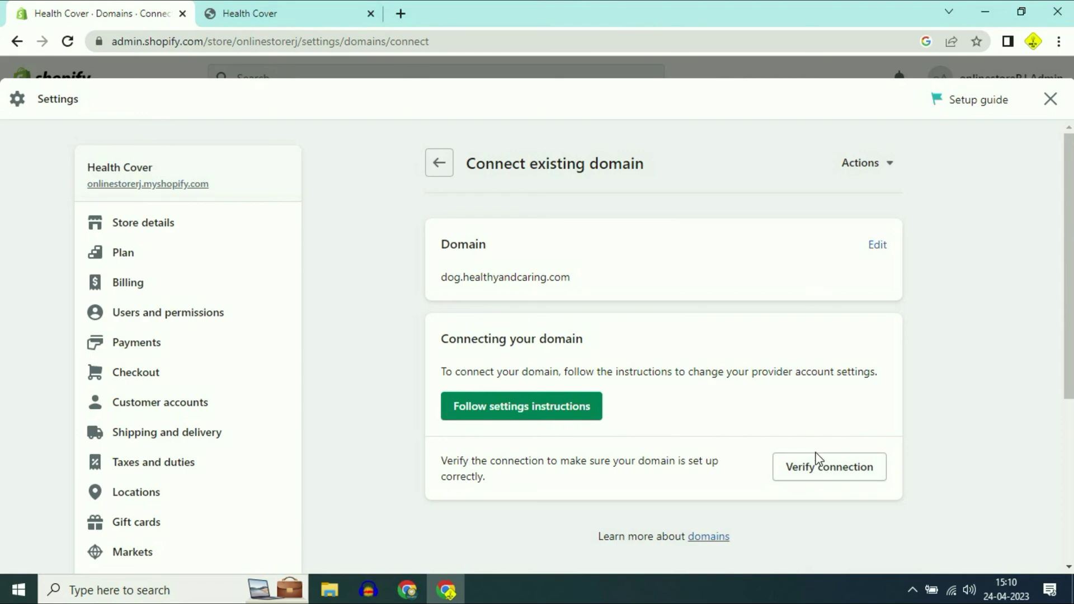
{"action": "left_click", "coordinate": [830, 469]}
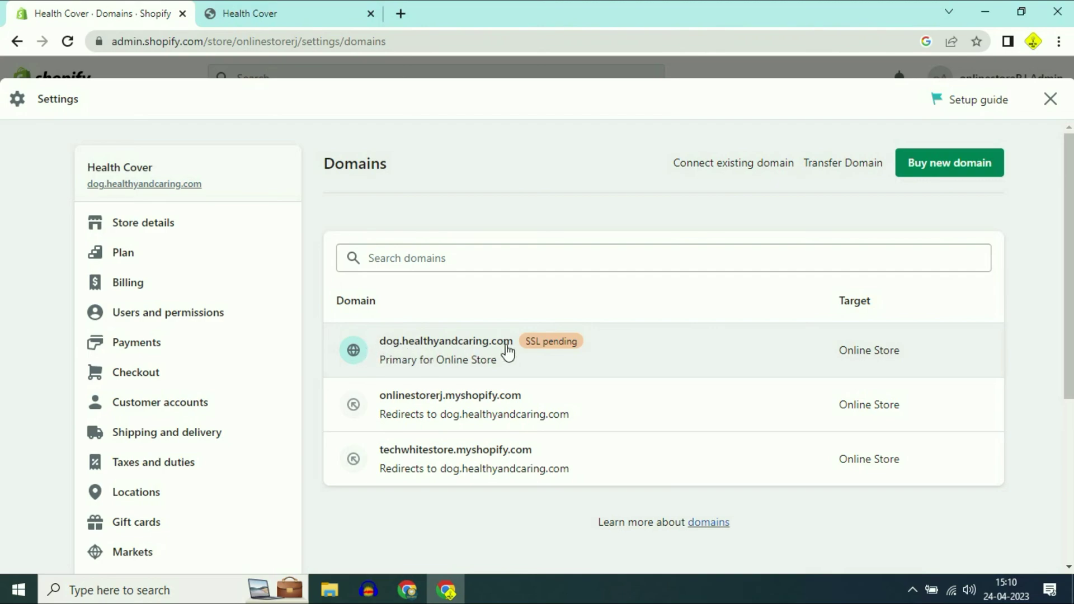
{"action": "left_click", "coordinate": [1051, 101]}
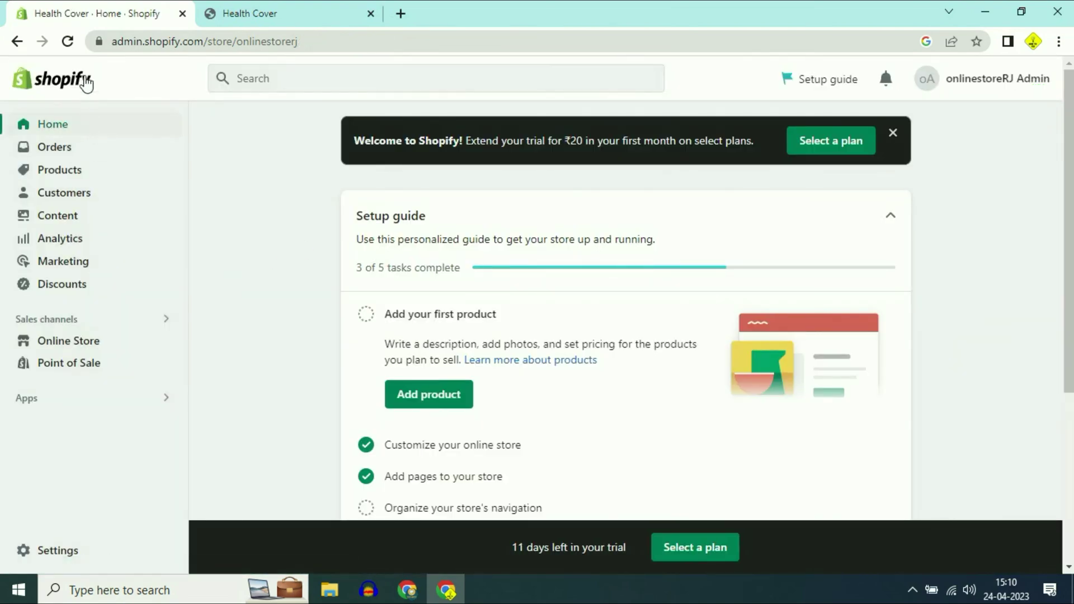
Step: Reload Home and reopen Domains settings from the completed Add a custom domain task
{"action": "left_click", "coordinate": [70, 41]}
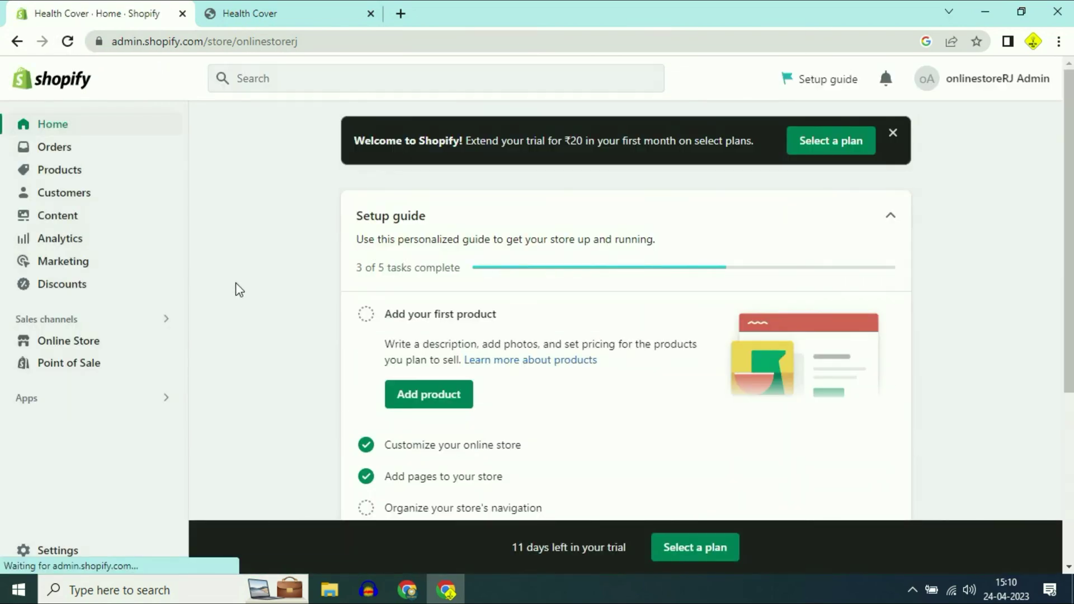
{"action": "scroll", "coordinate": [364, 302], "scroll_direction": "down", "scroll_amount": 4}
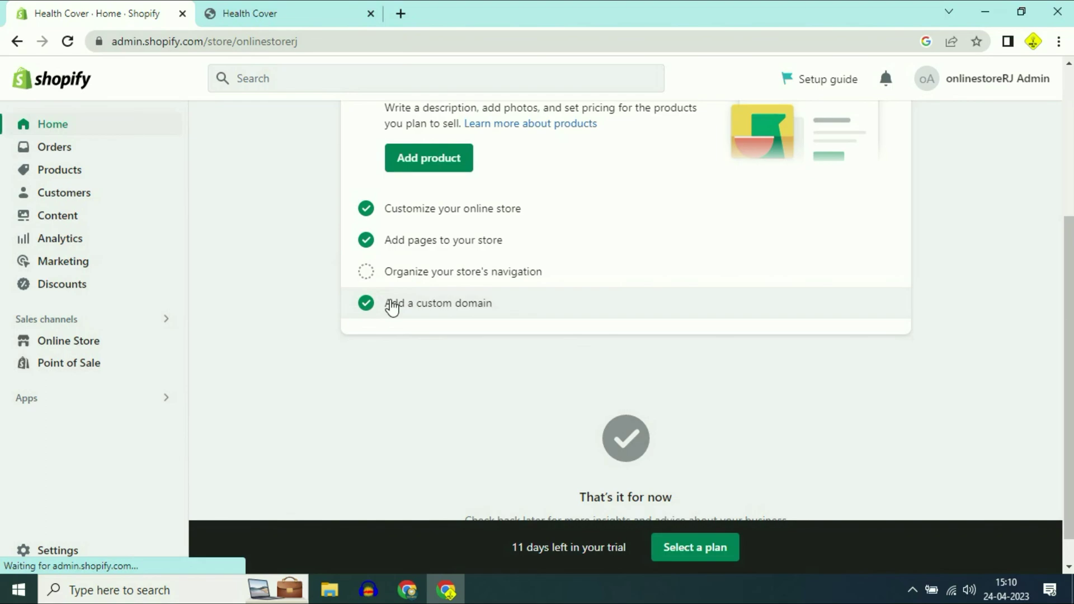
{"action": "left_click", "coordinate": [445, 309]}
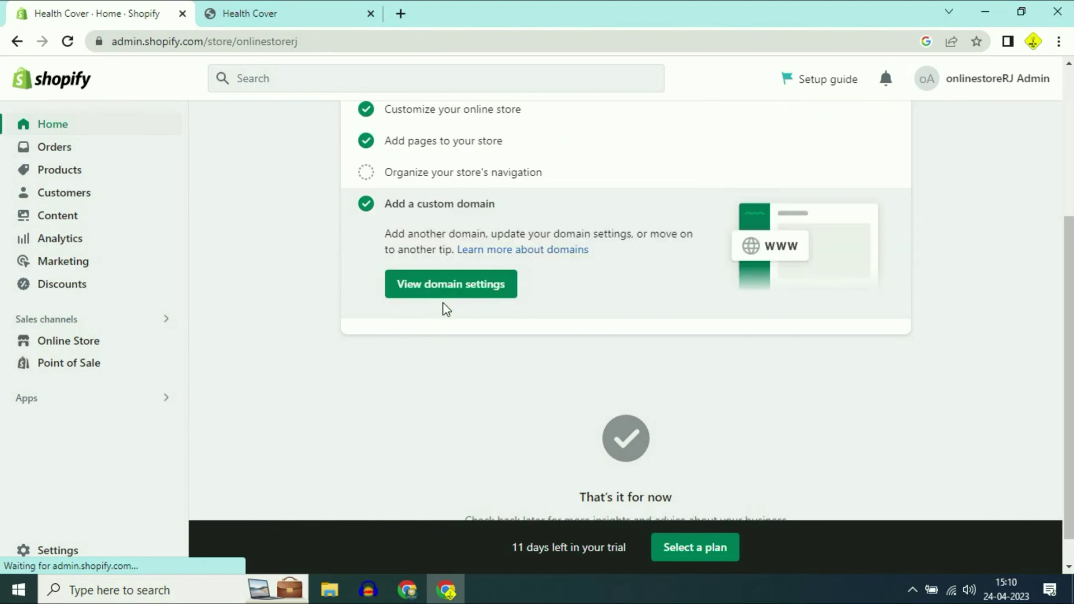
{"action": "left_click", "coordinate": [422, 292]}
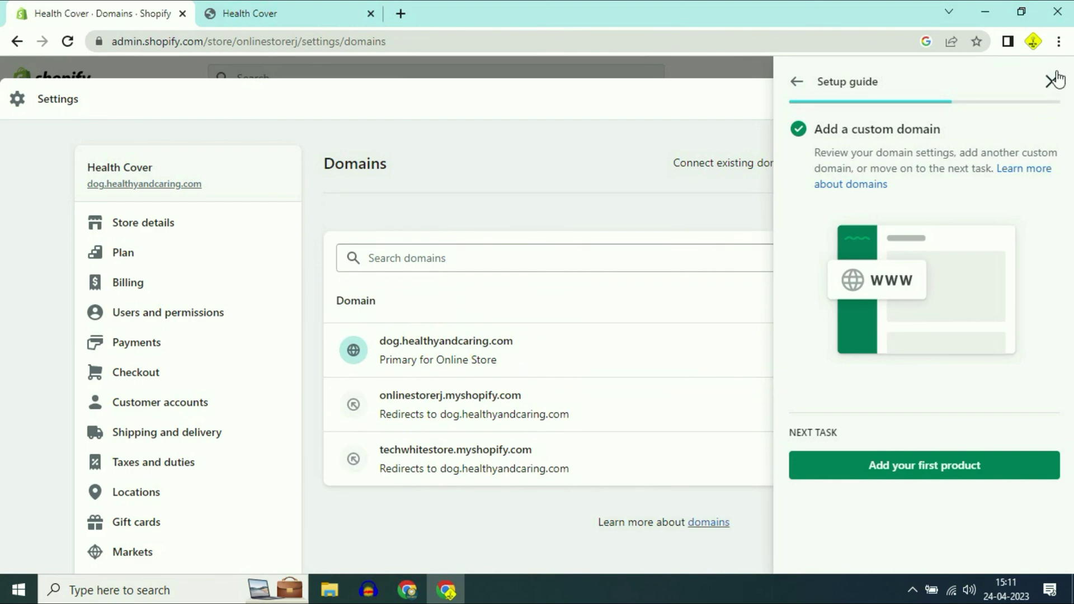
{"action": "left_click", "coordinate": [1052, 80]}
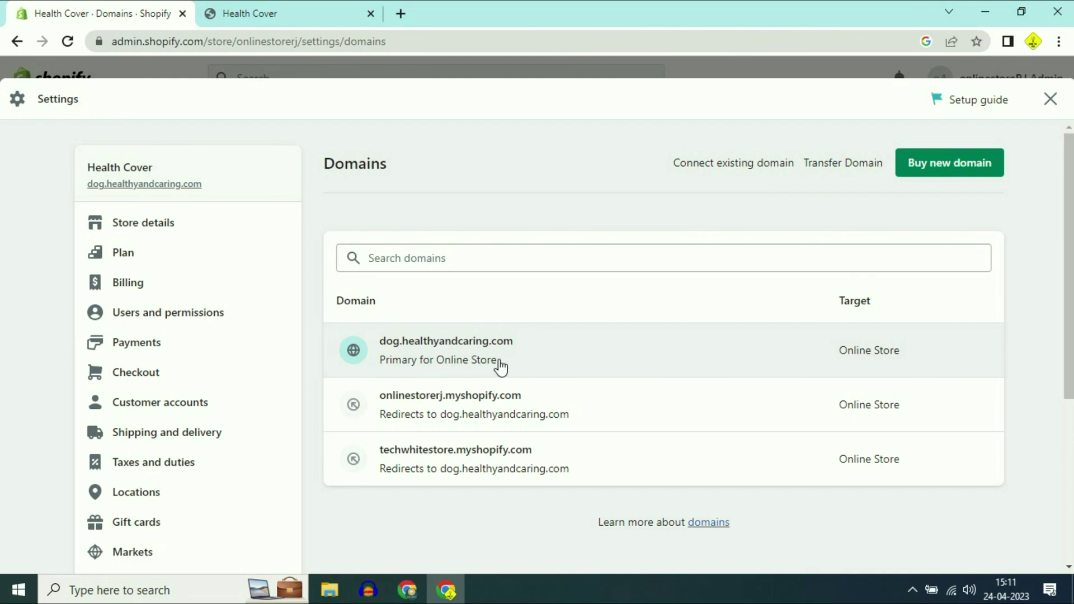
Step: View the storefront at dog.healthyandcaring.com, which shows the Opening soon page
{"action": "left_click", "coordinate": [404, 351]}
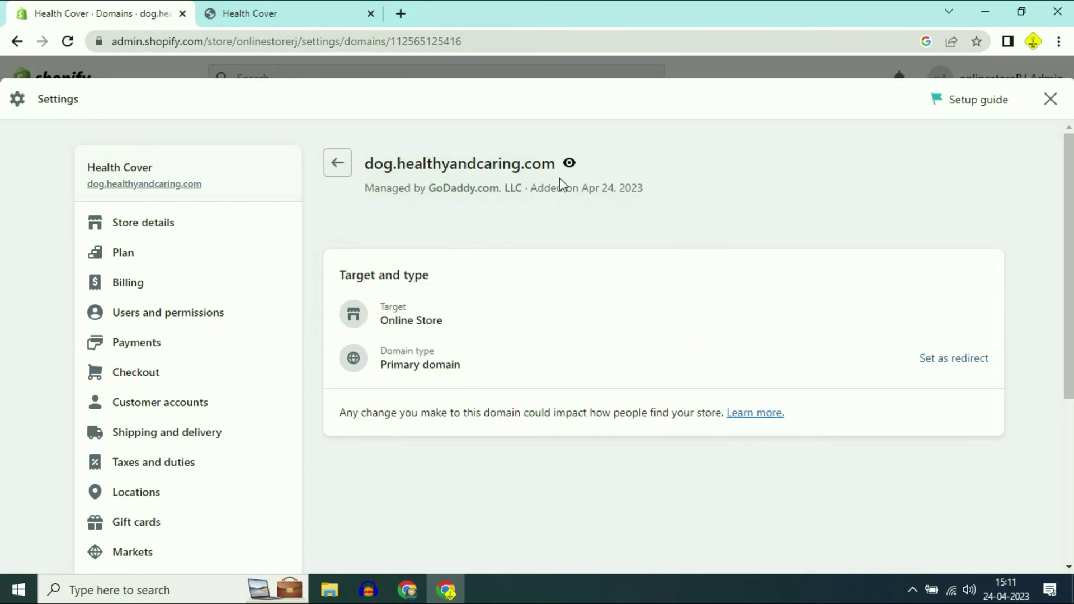
{"action": "left_click", "coordinate": [570, 164]}
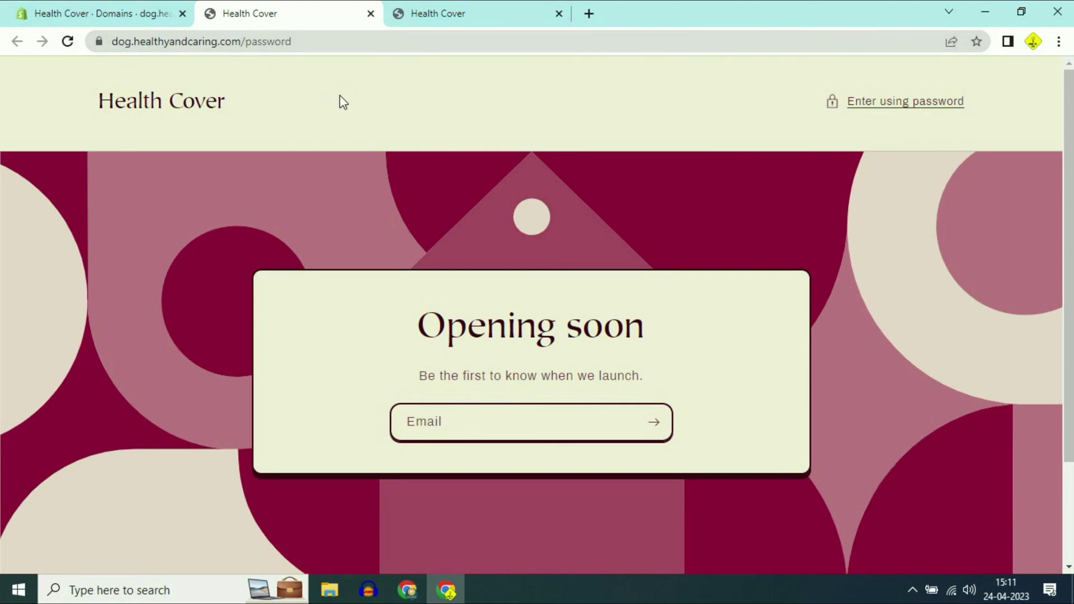
{"action": "left_click", "coordinate": [159, 7]}
{"action": "left_click", "coordinate": [277, 8]}
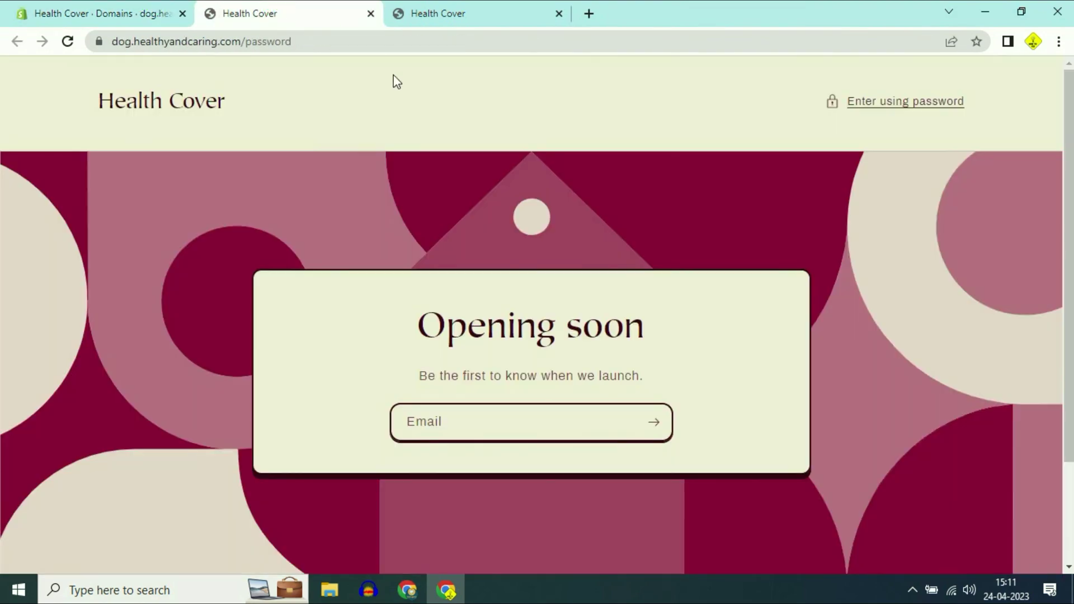